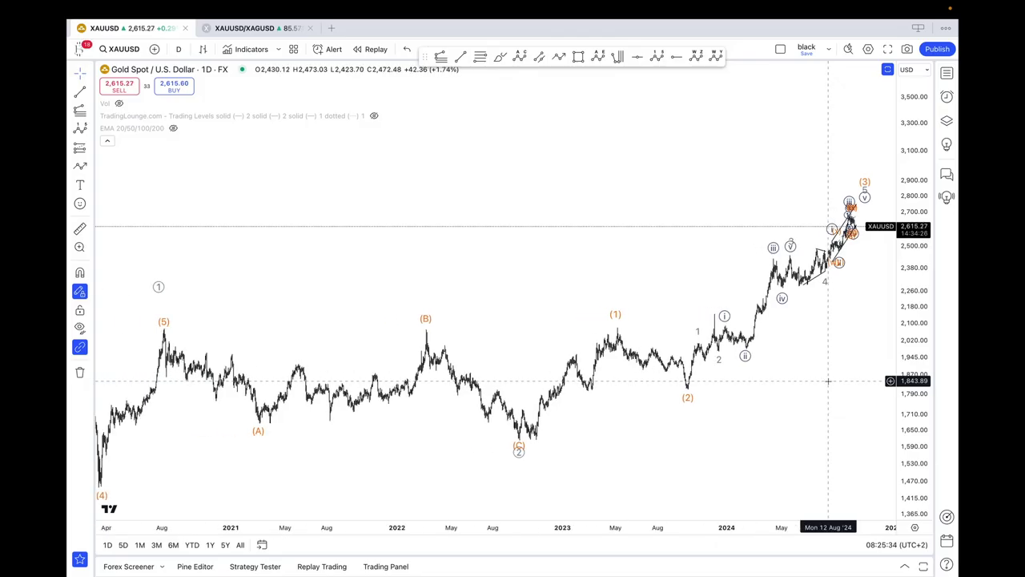
Move the circled wave 1 label closer to the orange (5) at the August 2020 high and switch to the XAUUSD/XAGUSD weekly chart
{"action": "left_click_drag", "start_coordinate": [828, 381], "coordinate": [806, 378]}
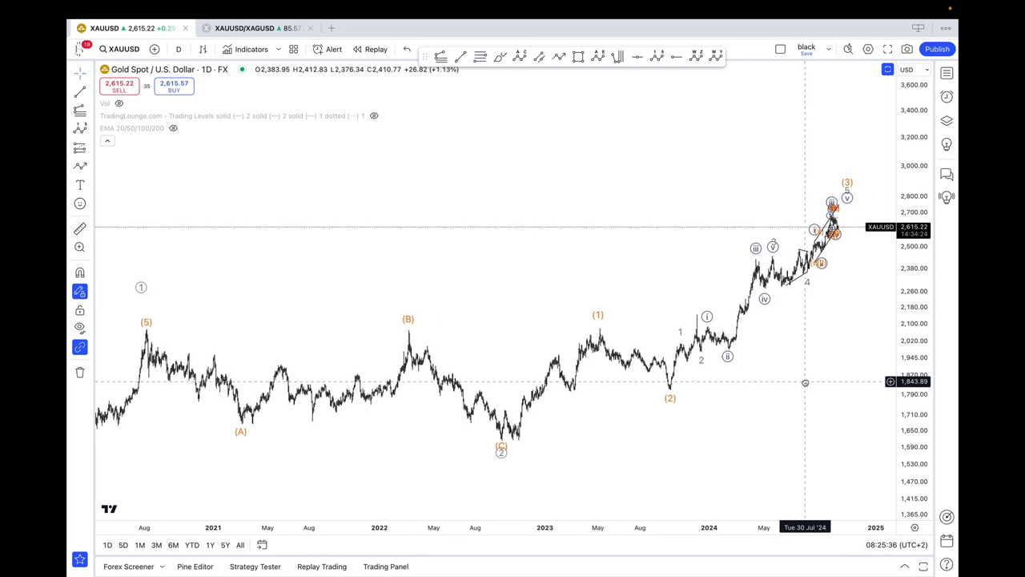
{"action": "left_click_drag", "start_coordinate": [144, 288], "coordinate": [145, 312]}
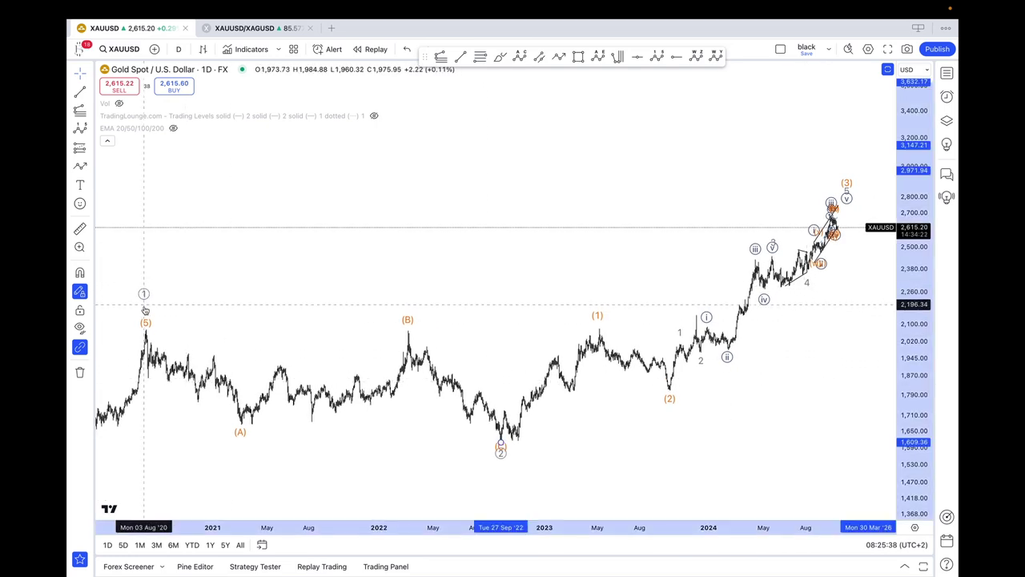
{"action": "left_click", "coordinate": [238, 30]}
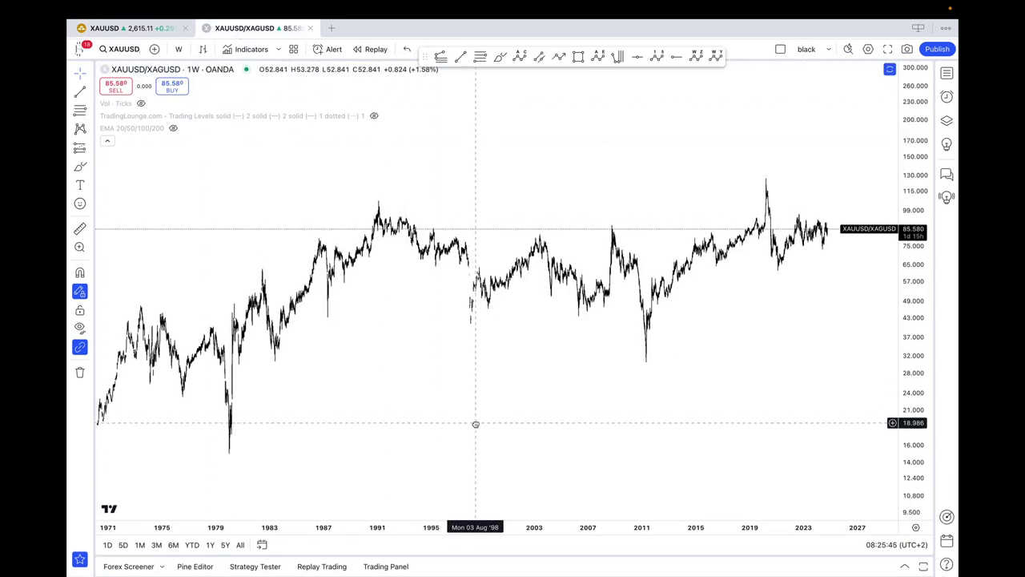
{"action": "mouse_move", "coordinate": [475, 423]}
{"action": "left_mouse_down"}
{"action": "mouse_move", "coordinate": [711, 396]}
{"action": "mouse_move", "coordinate": [454, 414]}
{"action": "mouse_move", "coordinate": [485, 414]}
{"action": "left_mouse_up"}
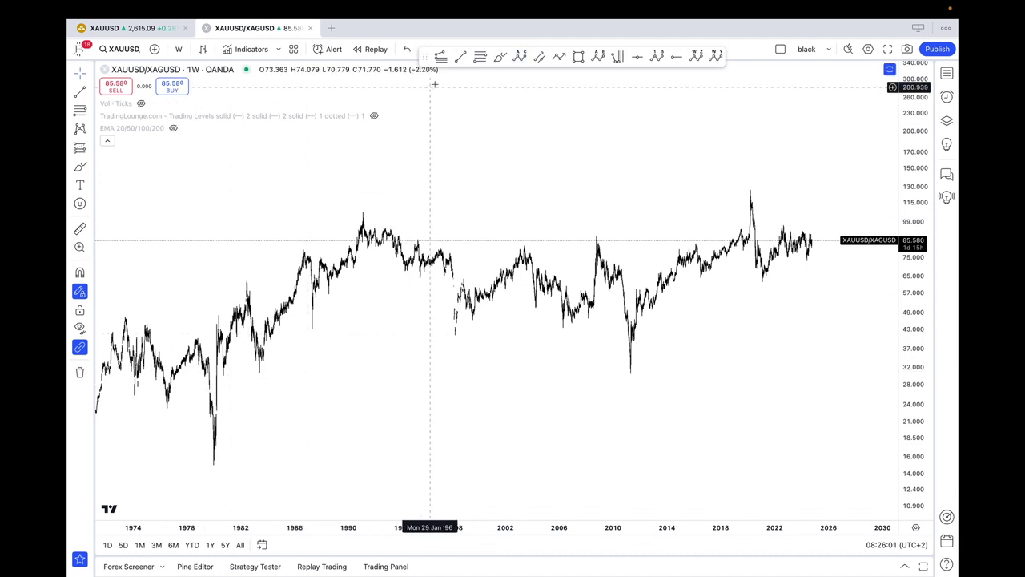
Brush the ratio's main swings from the 1980 low to the 1991 high, down to 2011, and up beyond the 2020 peak into 2026
{"action": "left_click", "coordinate": [494, 58]}
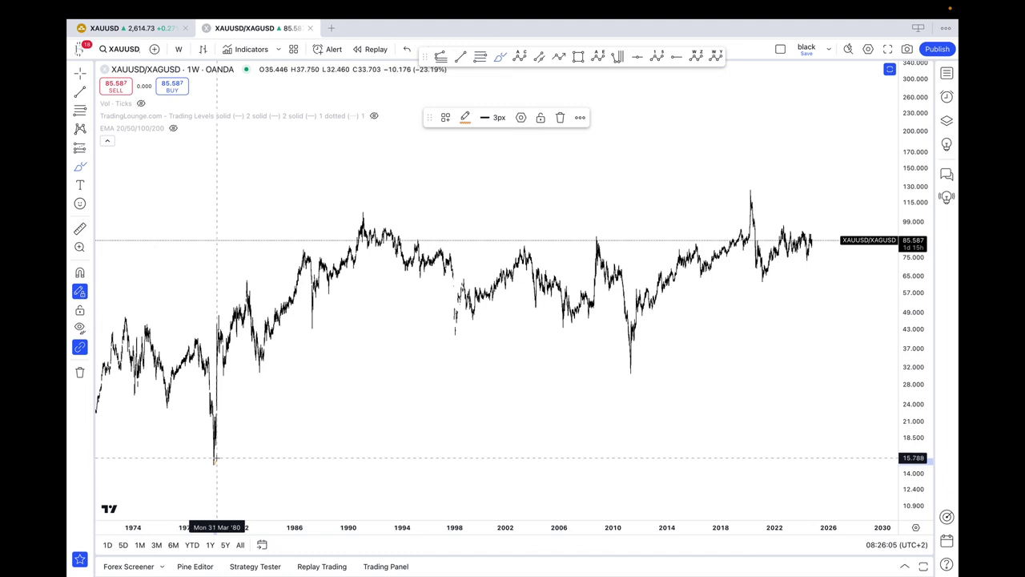
{"action": "left_click", "coordinate": [215, 461]}
{"action": "left_click", "coordinate": [362, 207]}
{"action": "left_click", "coordinate": [620, 366]}
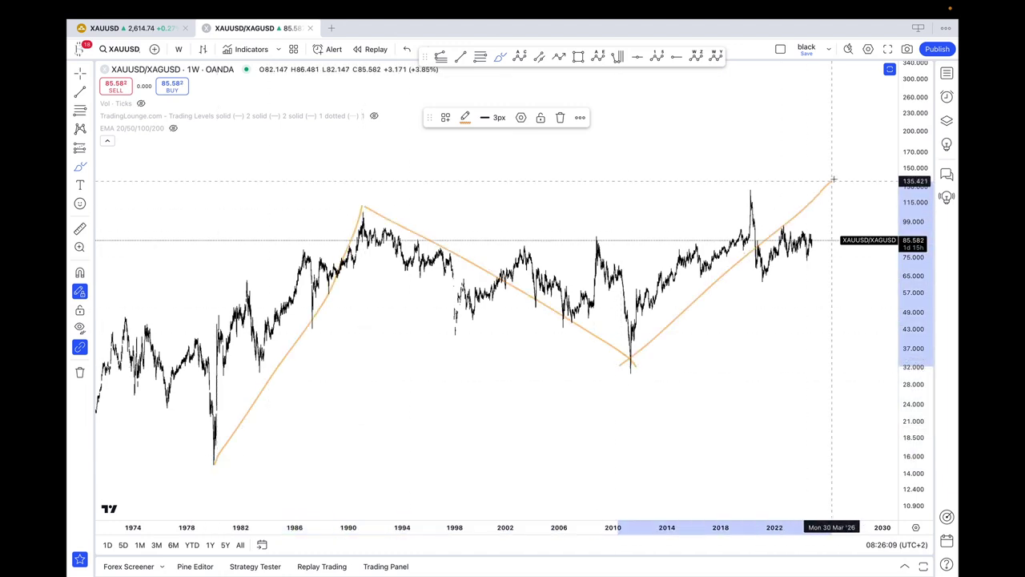
{"action": "left_click", "coordinate": [837, 175]}
Brush the rise from the 2011 low, the converging 2020–2024 range, and possible upward and downward breakouts from it
{"action": "scroll", "coordinate": [838, 176], "scroll_direction": "up", "scroll_amount": 3}
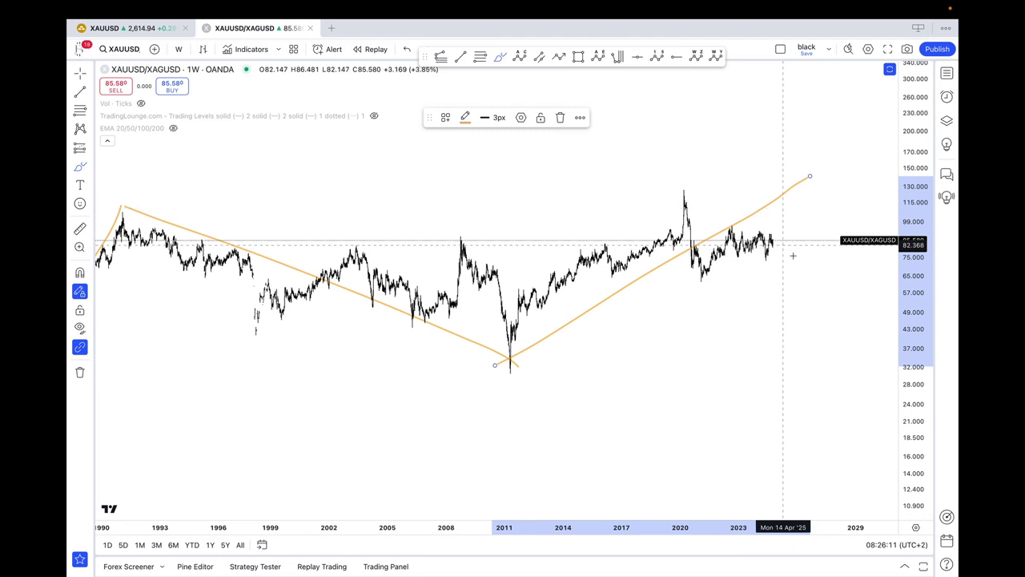
{"action": "left_click_drag", "start_coordinate": [930, 382], "coordinate": [916, 327]}
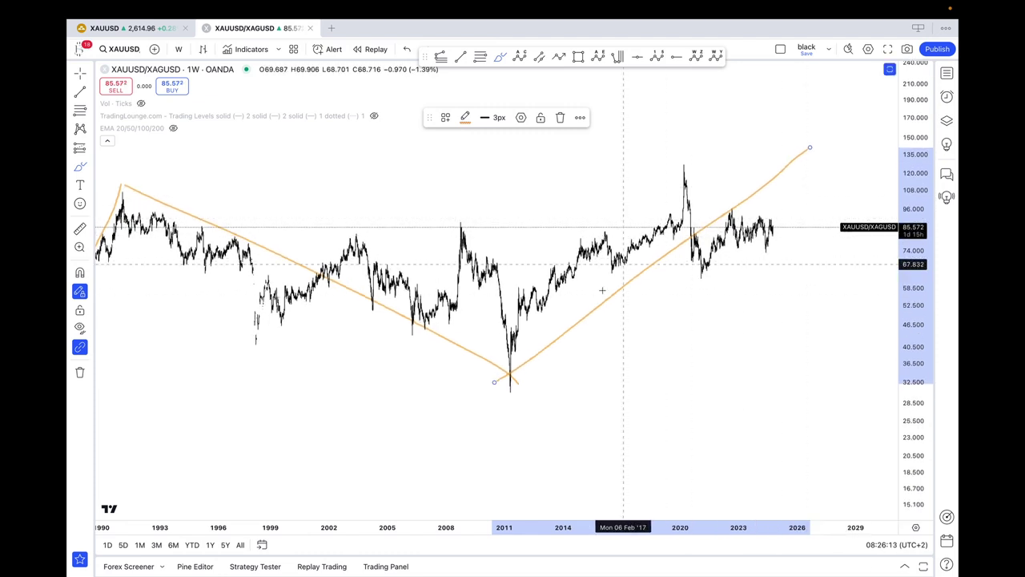
{"action": "left_click_drag", "start_coordinate": [518, 378], "coordinate": [694, 206]}
{"action": "left_click_drag", "start_coordinate": [696, 177], "coordinate": [756, 230]}
{"action": "left_click_drag", "start_coordinate": [757, 237], "coordinate": [851, 127]}
{"action": "left_click", "coordinate": [701, 271]}
{"action": "left_click", "coordinate": [767, 238]}
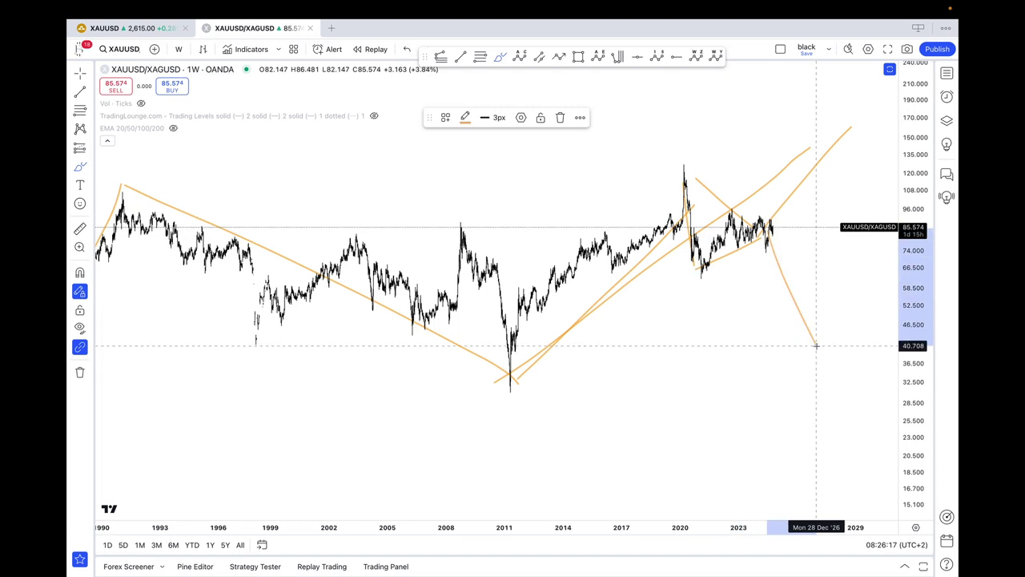
Undo the recent brush strokes, leaving only the one along the 1980–1991 rise
{"action": "key", "text": "super+z"}
{"action": "key", "text": "super+z"}
{"action": "key", "text": "super+z"}
{"action": "key", "text": "super+z"}
{"action": "key", "text": "super+z"}
{"action": "key", "text": "super+z"}
{"action": "key", "text": "super+z"}
{"action": "key", "text": "super+z"}
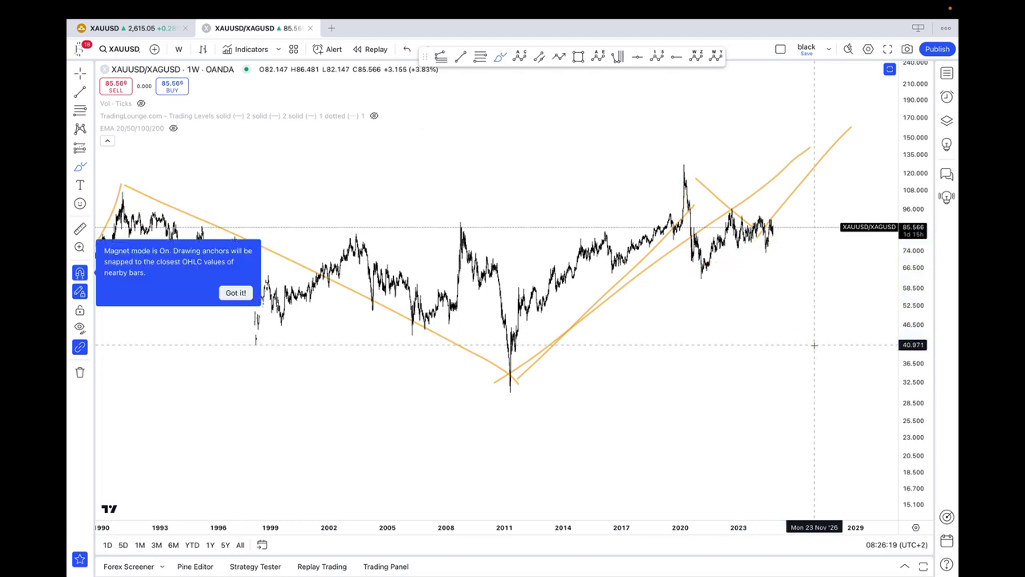
{"action": "key", "text": "super+z"}
Brush an upward projection from the current price to about 135 with a loop around it, and undo both strokes
{"action": "left_click_drag", "start_coordinate": [777, 237], "coordinate": [821, 178]}
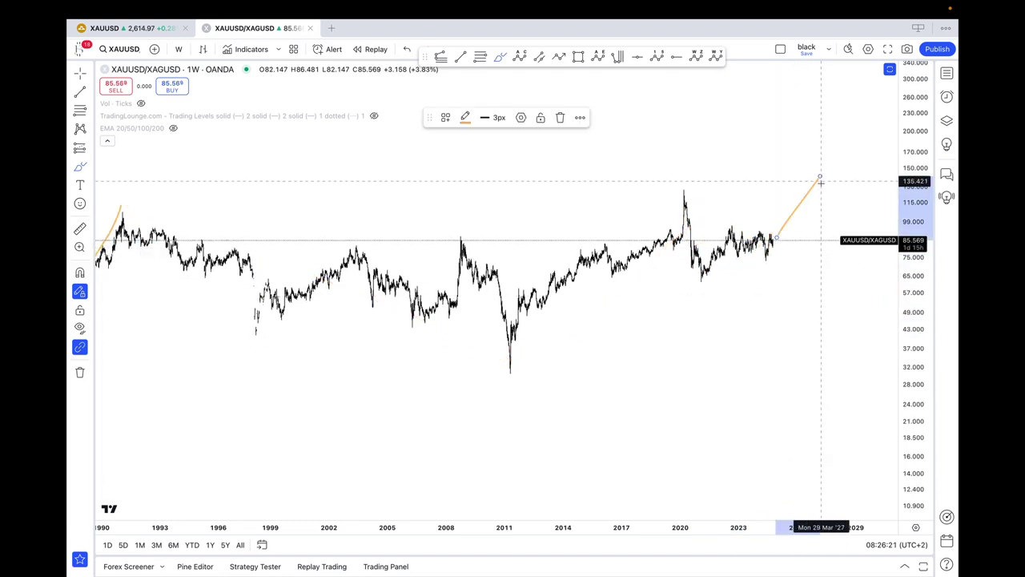
{"action": "left_click_drag", "start_coordinate": [782, 217], "coordinate": [776, 184]}
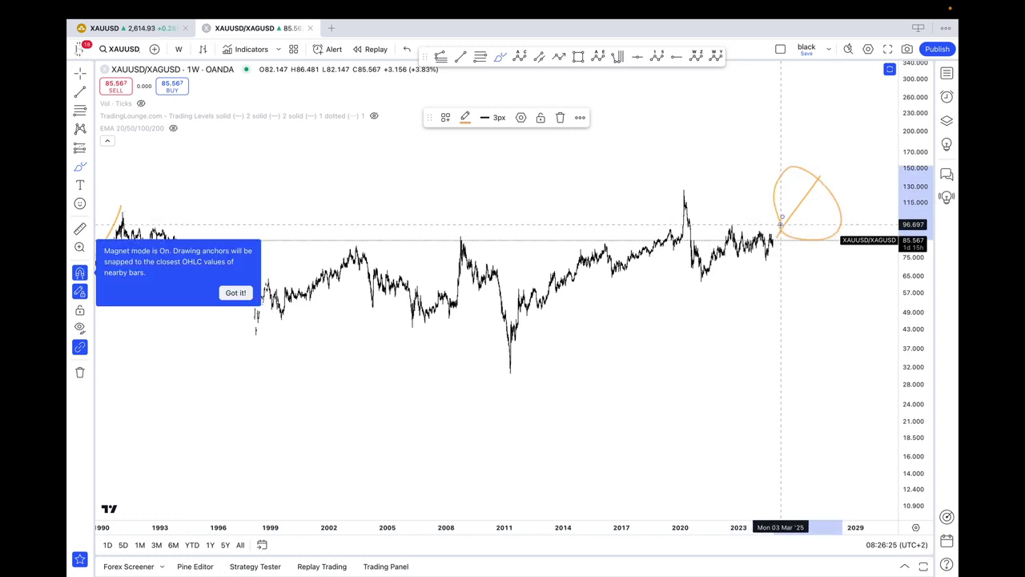
{"action": "key", "text": "ctrl+z"}
{"action": "key", "text": "ctrl+z"}
Brush an upward arrow from the current price to about 135 and a G over S fraction below it with the S circled
{"action": "left_click_drag", "start_coordinate": [776, 239], "coordinate": [802, 179]}
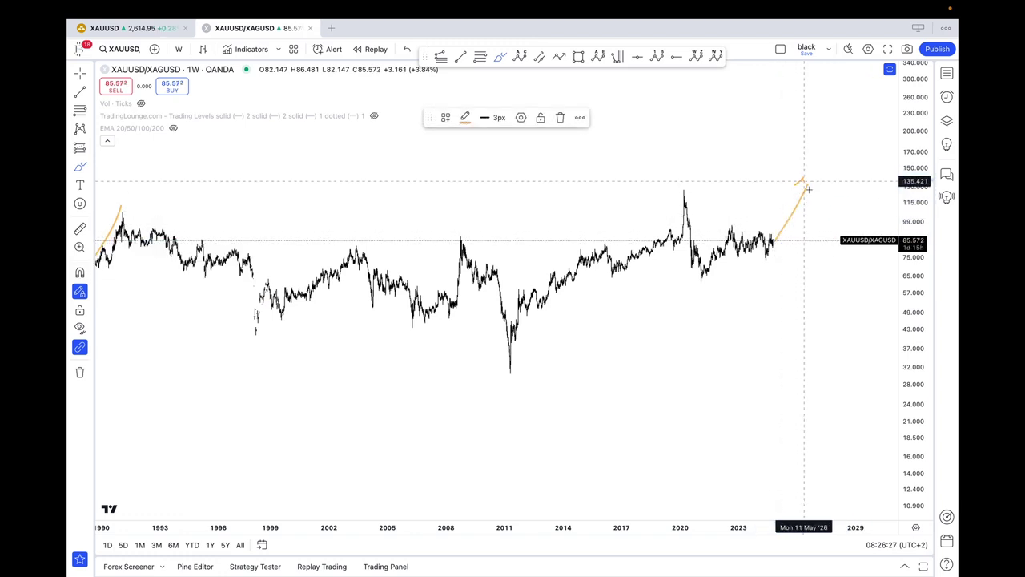
{"action": "mouse_move", "coordinate": [829, 286]}
{"action": "left_mouse_down"}
{"action": "mouse_move", "coordinate": [843, 255]}
{"action": "mouse_move", "coordinate": [774, 290]}
{"action": "mouse_move", "coordinate": [774, 306]}
{"action": "left_mouse_up"}
{"action": "mouse_move", "coordinate": [807, 312]}
{"action": "left_mouse_down"}
{"action": "mouse_move", "coordinate": [733, 313]}
{"action": "mouse_move", "coordinate": [780, 345]}
{"action": "mouse_move", "coordinate": [737, 344]}
{"action": "left_mouse_up"}
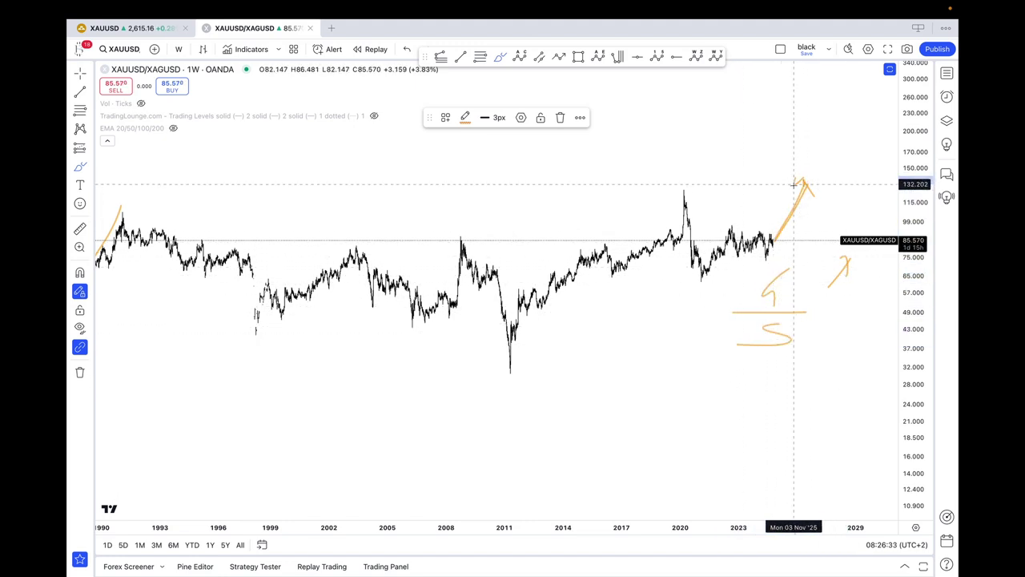
{"action": "mouse_move", "coordinate": [799, 320]}
{"action": "left_mouse_down"}
{"action": "mouse_move", "coordinate": [733, 335]}
{"action": "mouse_move", "coordinate": [749, 350]}
{"action": "left_mouse_up"}
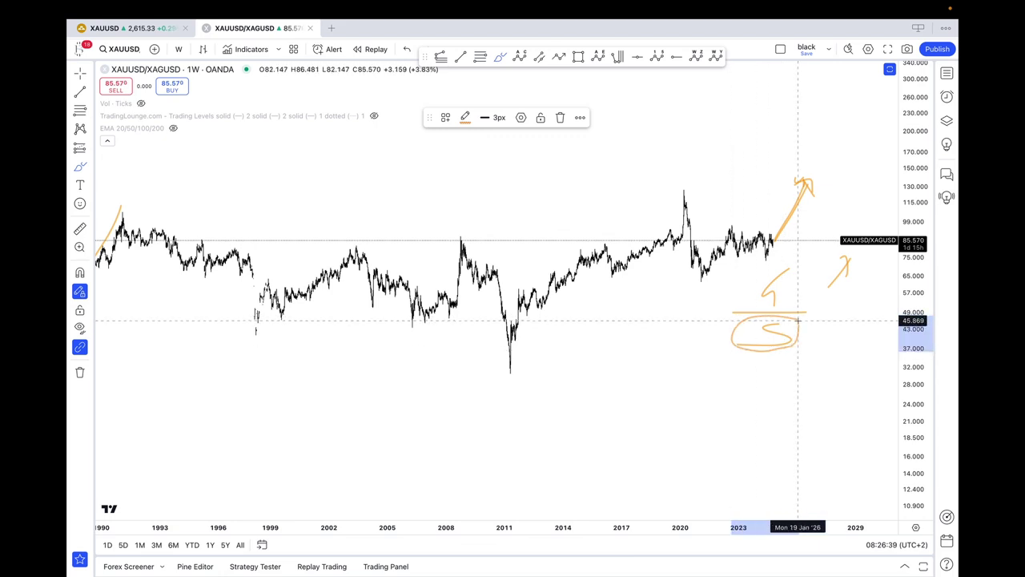
{"action": "mouse_move", "coordinate": [784, 265]}
{"action": "left_mouse_down"}
{"action": "mouse_move", "coordinate": [753, 304]}
{"action": "mouse_move", "coordinate": [777, 257]}
{"action": "left_mouse_up"}
Undo the arrow and the handwritten gold/silver fraction
{"action": "key", "text": "super+z"}
{"action": "key", "text": "super+z"}
{"action": "key", "text": "super+z"}
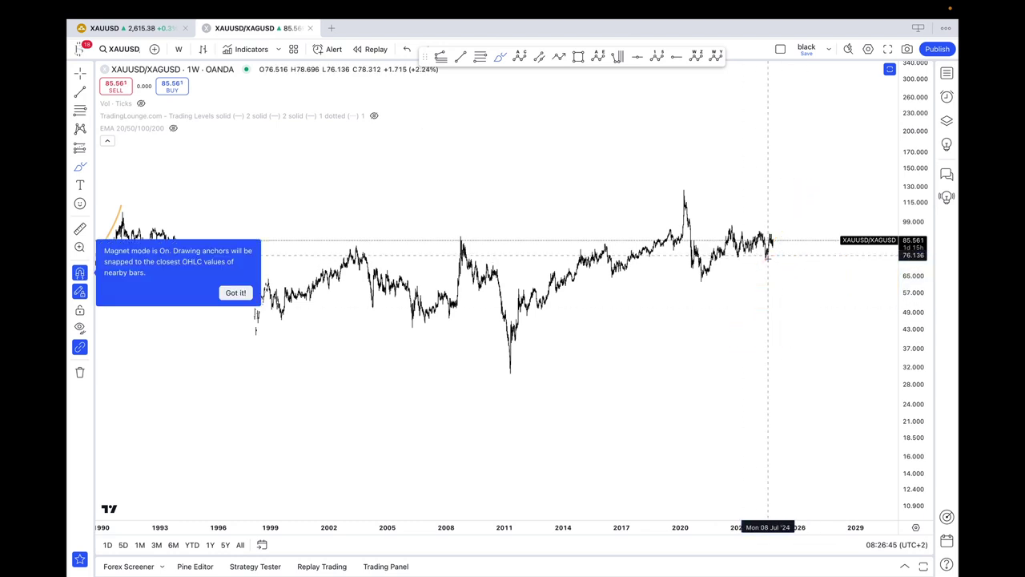
Leave the brush tool and show the TradingLounge.com Trading Levels indicator on the ratio chart
{"action": "scroll", "coordinate": [712, 270], "scroll_direction": "up", "scroll_amount": 2}
{"action": "right_click", "coordinate": [712, 270]}
{"action": "left_click", "coordinate": [749, 286]}
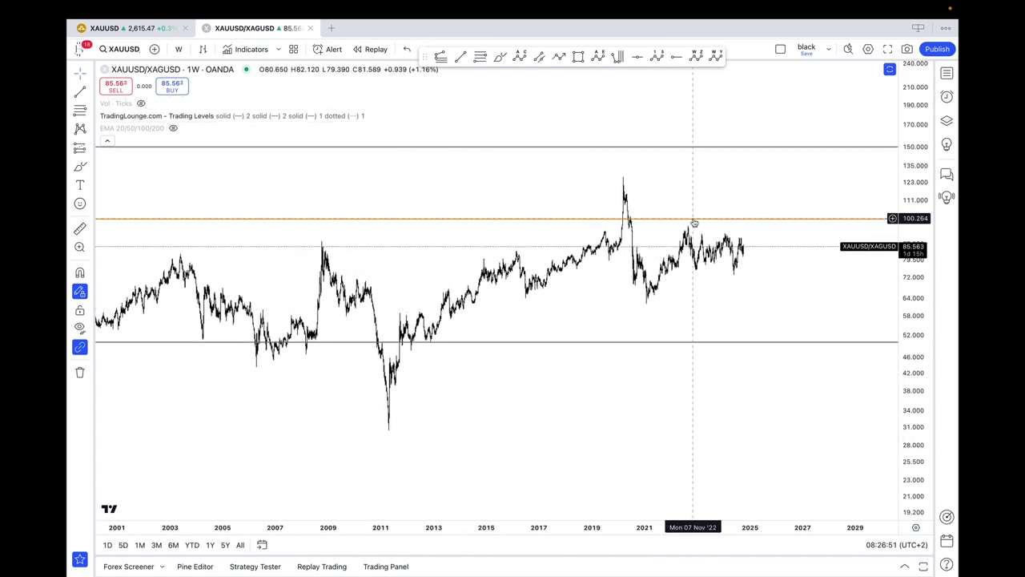
{"action": "scroll", "coordinate": [694, 222], "scroll_direction": "down", "scroll_amount": 5}
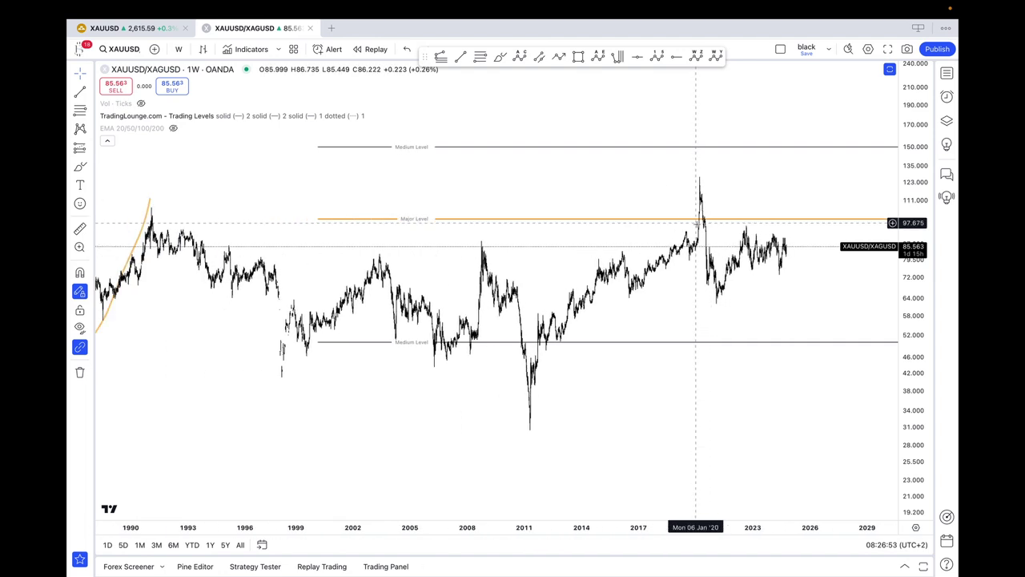
{"action": "scroll", "coordinate": [738, 223], "scroll_direction": "down", "scroll_amount": 3}
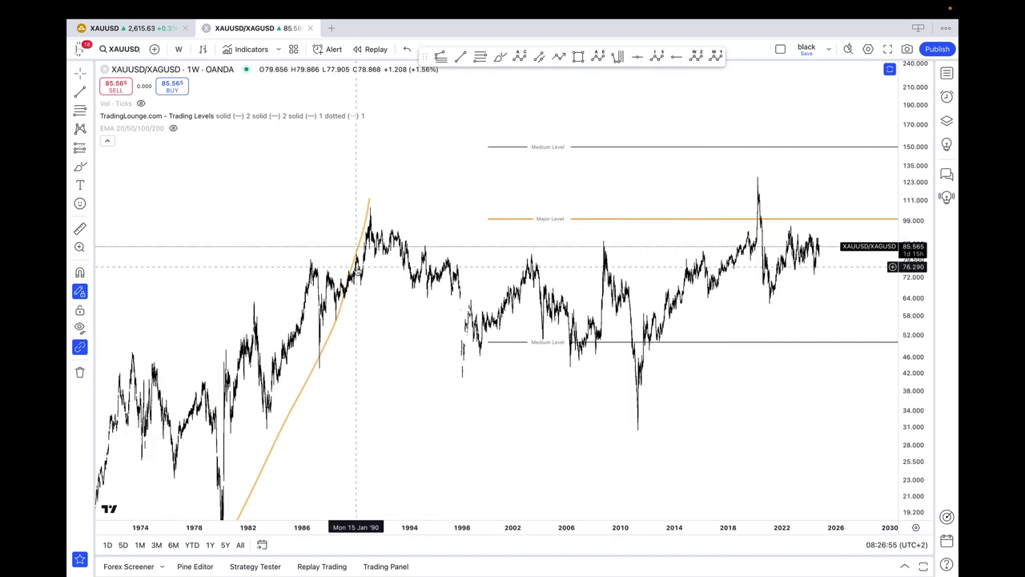
Delete the leftover brush stroke along the 1980–1991 rise and toggle the Trading Levels indicator off and back on
{"action": "left_click", "coordinate": [351, 264]}
{"action": "key", "text": "Delete"}
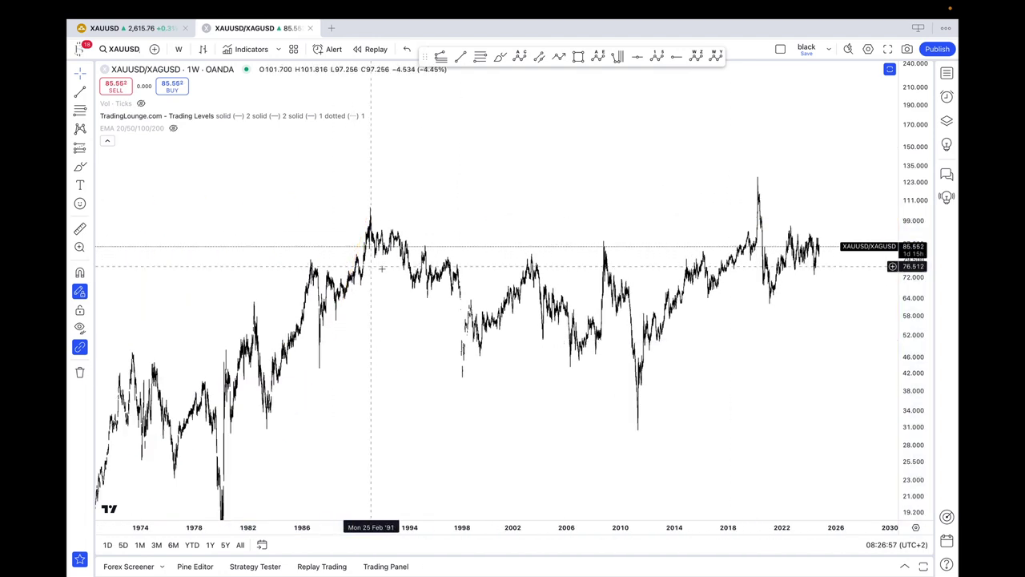
{"action": "scroll", "coordinate": [804, 333], "scroll_direction": "up", "scroll_amount": 5}
{"action": "scroll", "coordinate": [804, 332], "scroll_direction": "down", "scroll_amount": 5}
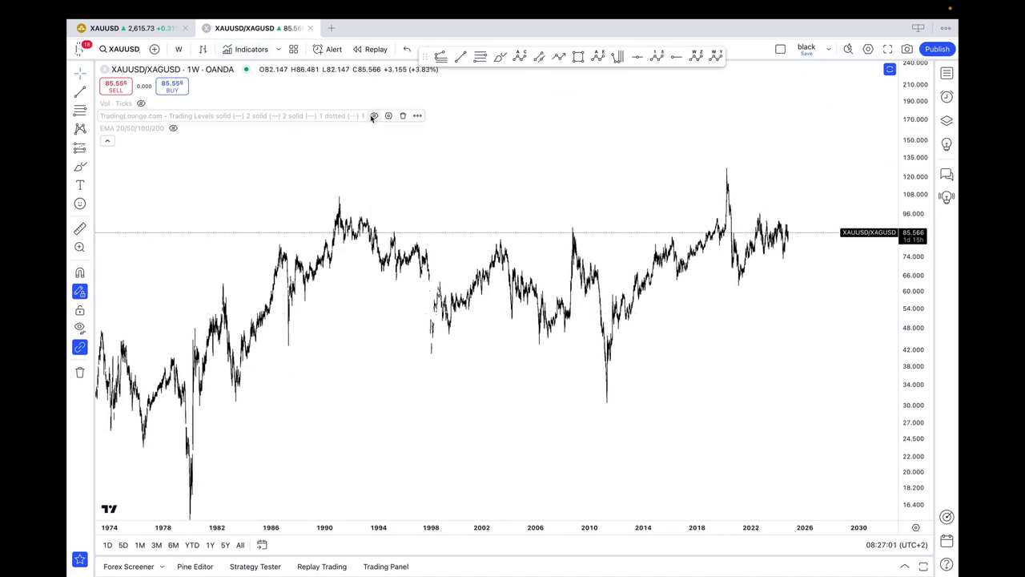
{"action": "scroll", "coordinate": [858, 247], "scroll_direction": "up", "scroll_amount": 5}
{"action": "scroll", "coordinate": [782, 291], "scroll_direction": "down", "scroll_amount": 3}
{"action": "scroll", "coordinate": [812, 325], "scroll_direction": "up", "scroll_amount": 3}
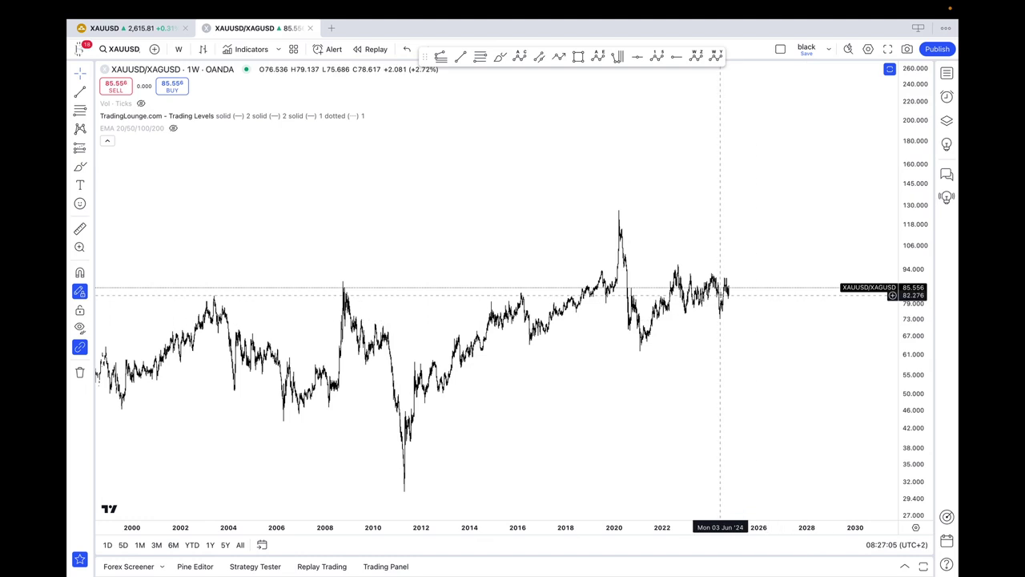
Place a horizontal line across the ratio chart at about 80.36
{"action": "left_click", "coordinate": [637, 56]}
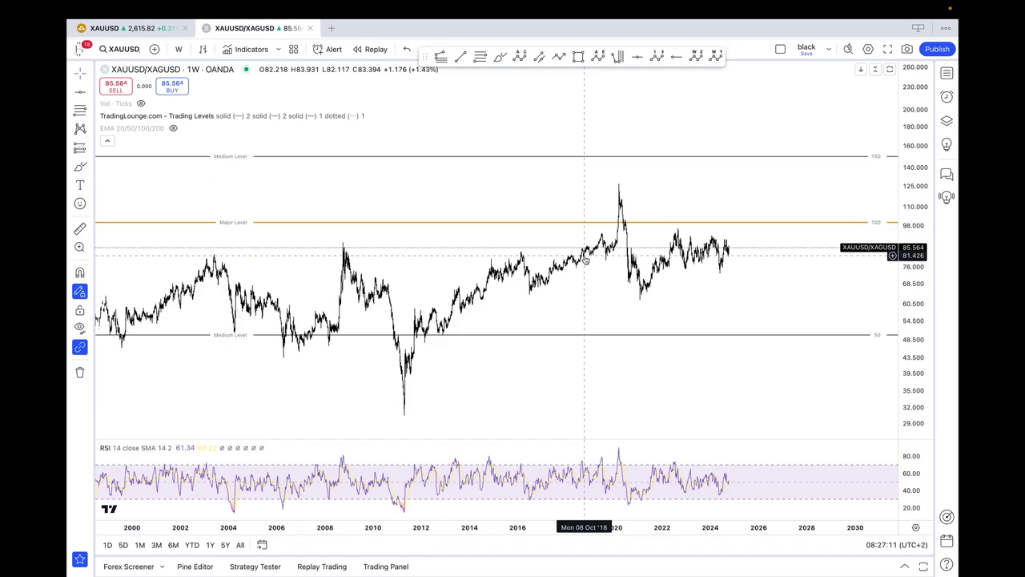
{"action": "double_click", "coordinate": [581, 226]}
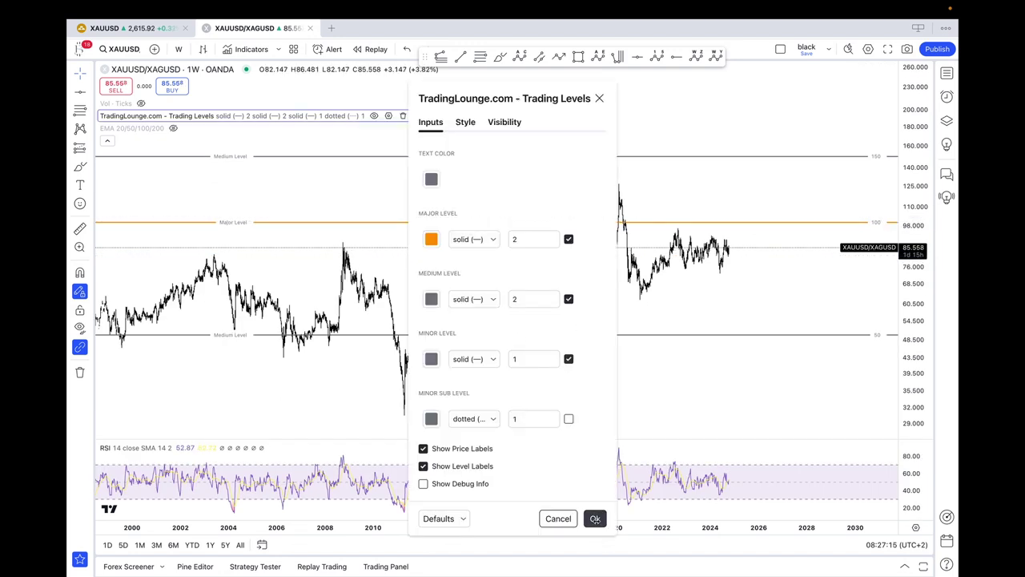
{"action": "left_click", "coordinate": [595, 519]}
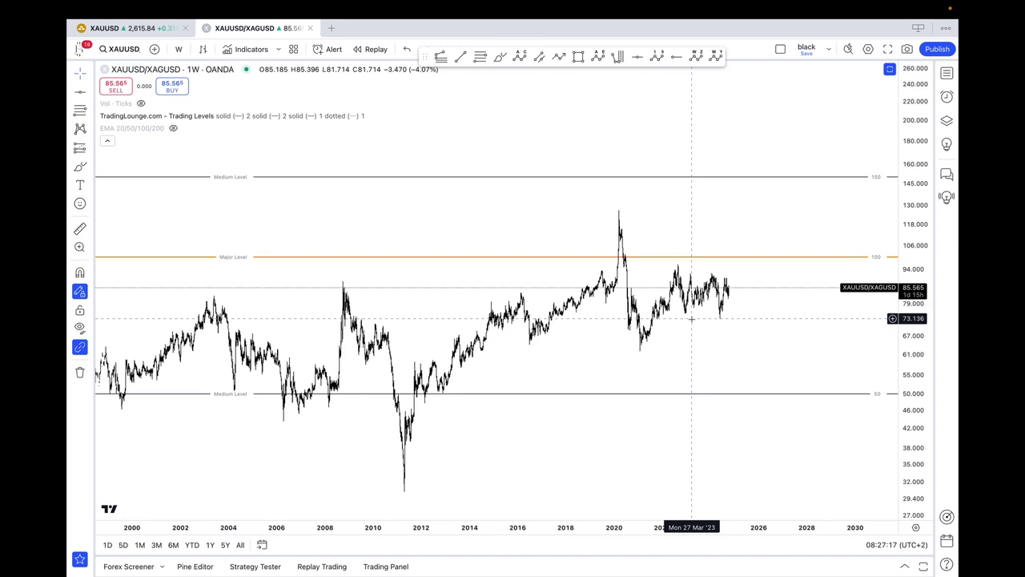
{"action": "left_click", "coordinate": [636, 57]}
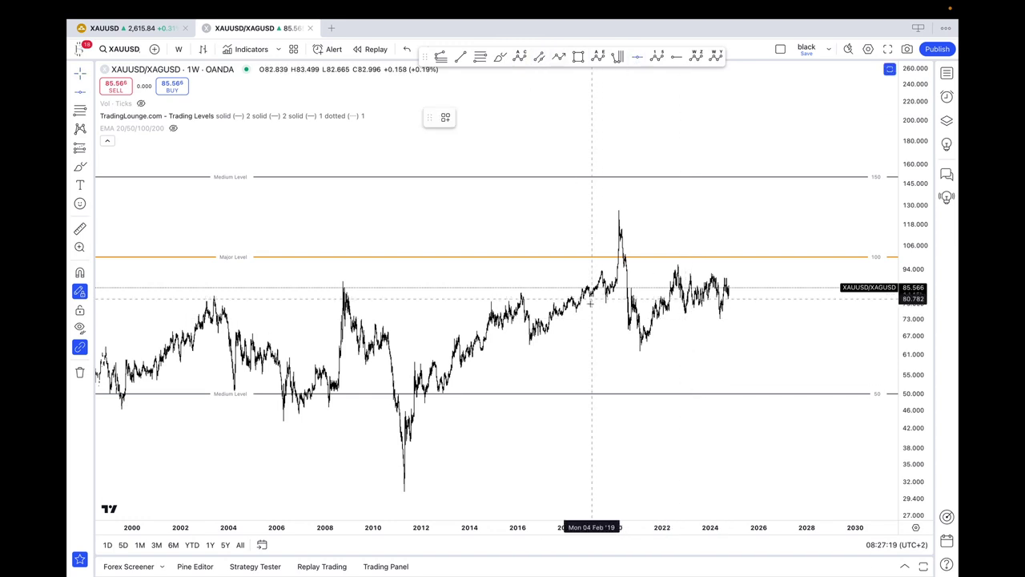
{"action": "left_click", "coordinate": [593, 300]}
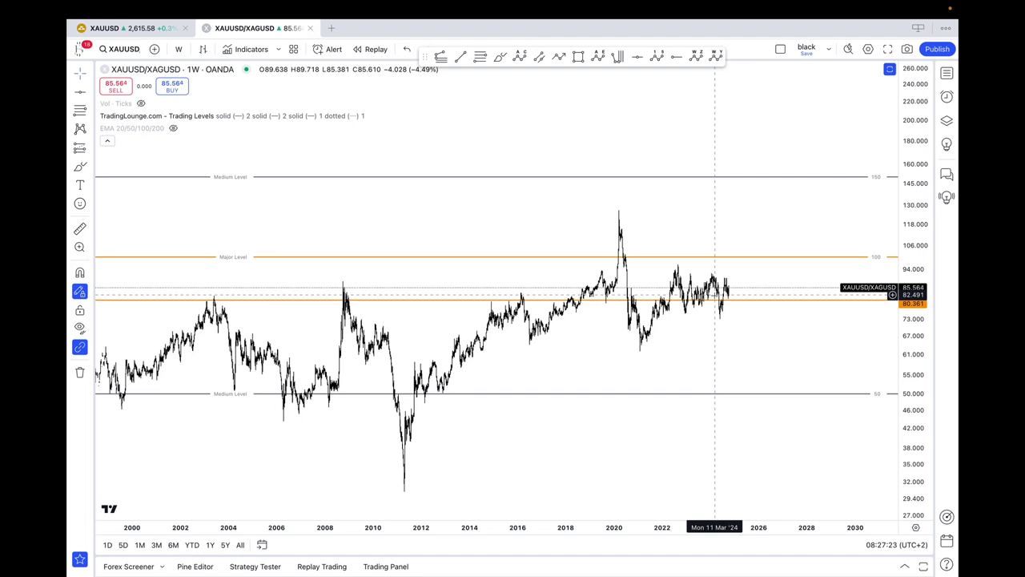
Brush along the price swings from the 2020 peak down to the 2021 low and on through the 2022–2024 highs and lows
{"action": "scroll", "coordinate": [678, 293], "scroll_direction": "up", "scroll_amount": 2}
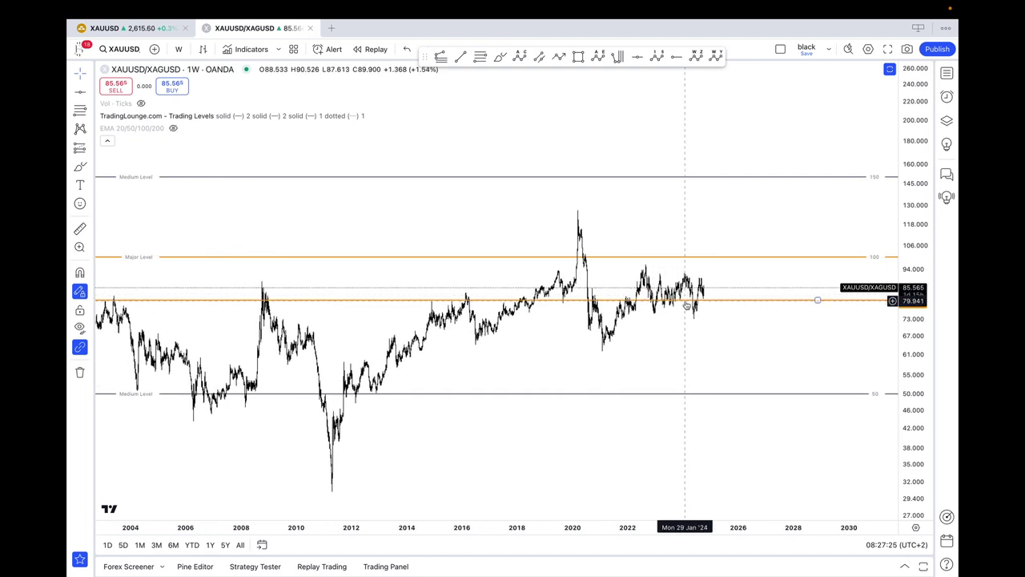
{"action": "scroll", "coordinate": [681, 306], "scroll_direction": "up", "scroll_amount": 2}
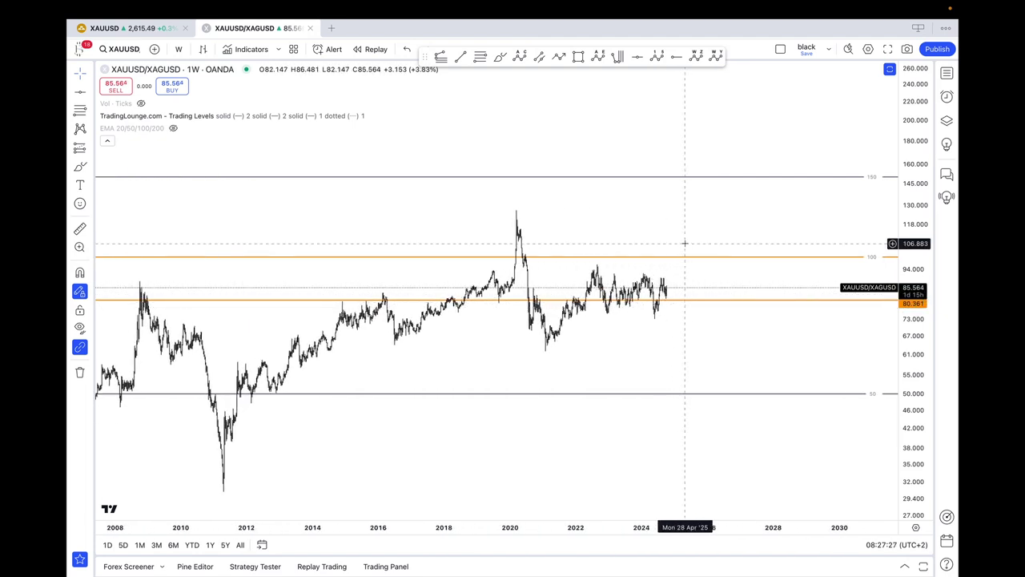
{"action": "left_click_drag", "start_coordinate": [717, 360], "coordinate": [744, 370]}
{"action": "scroll", "coordinate": [762, 389], "scroll_direction": "up", "scroll_amount": 3}
{"action": "scroll", "coordinate": [800, 364], "scroll_direction": "up", "scroll_amount": 2}
{"action": "left_click", "coordinate": [500, 56]}
{"action": "left_click_drag", "start_coordinate": [297, 188], "coordinate": [321, 350]}
{"action": "left_click", "coordinate": [365, 371]}
{"action": "left_click_drag", "start_coordinate": [361, 360], "coordinate": [468, 311]}
{"action": "left_click_drag", "start_coordinate": [489, 267], "coordinate": [506, 323]}
{"action": "left_click", "coordinate": [505, 324]}
{"action": "left_click", "coordinate": [601, 276]}
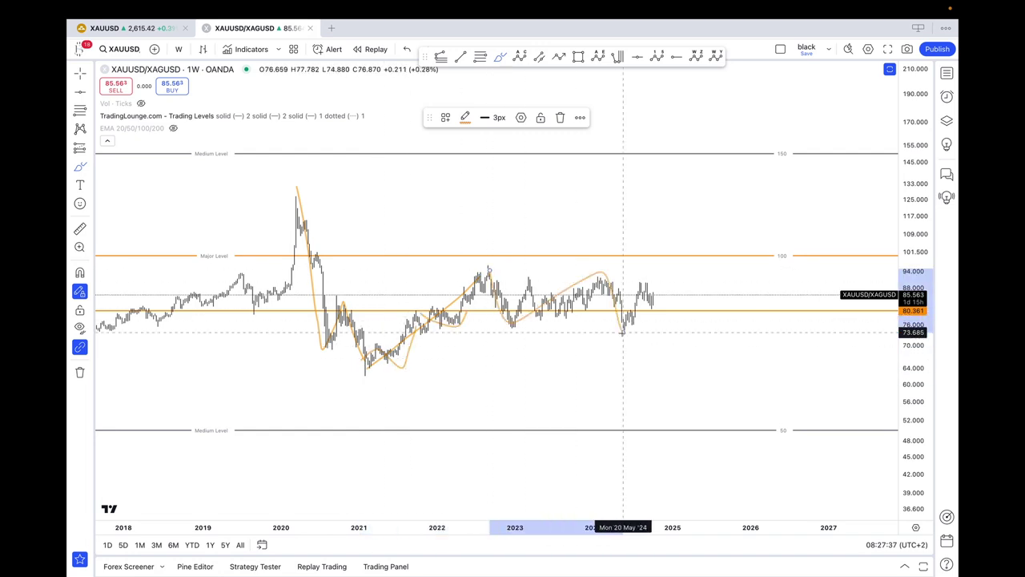
{"action": "double_click", "coordinate": [622, 328]}
Brush an upward projection from the 80.36 line to about 115 in September 2025 and circle where it crosses the 100 level
{"action": "left_click_drag", "start_coordinate": [657, 314], "coordinate": [725, 219]}
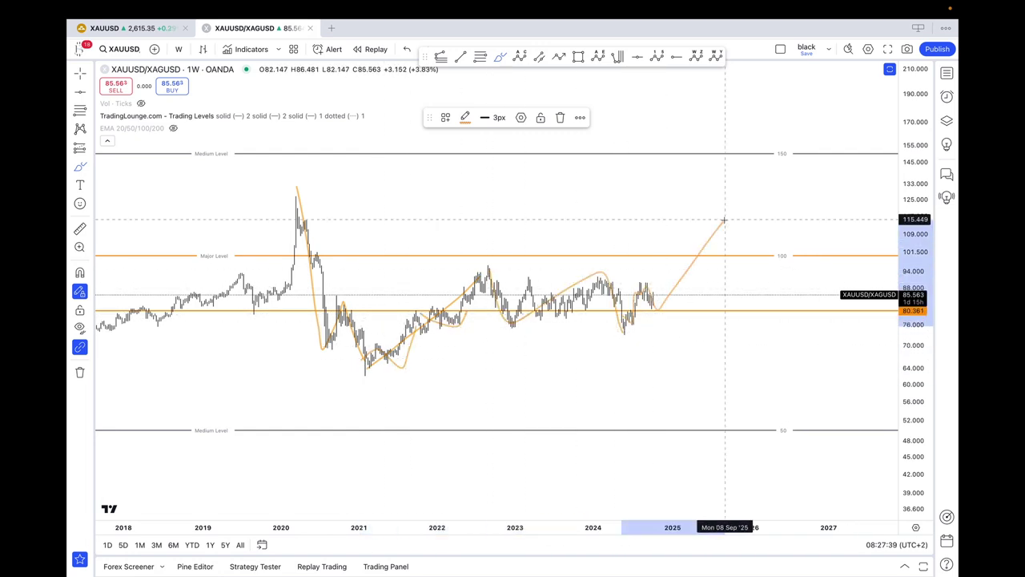
{"action": "scroll", "coordinate": [718, 239], "scroll_direction": "down", "scroll_amount": 5}
{"action": "mouse_move", "coordinate": [773, 255]}
{"action": "left_mouse_down"}
{"action": "mouse_move", "coordinate": [808, 241]}
{"action": "mouse_move", "coordinate": [749, 255]}
{"action": "mouse_move", "coordinate": [774, 261]}
{"action": "left_mouse_up"}
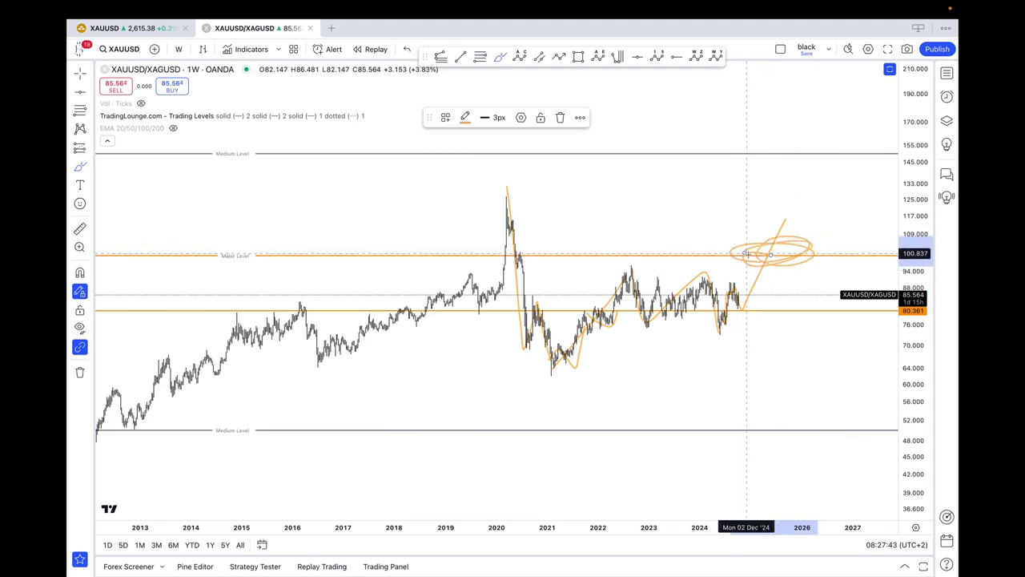
Delete the remaining brush sketches of the upward projection and of the swings since 2020 from the ratio chart
{"action": "scroll", "coordinate": [786, 419], "scroll_direction": "down", "scroll_amount": 6}
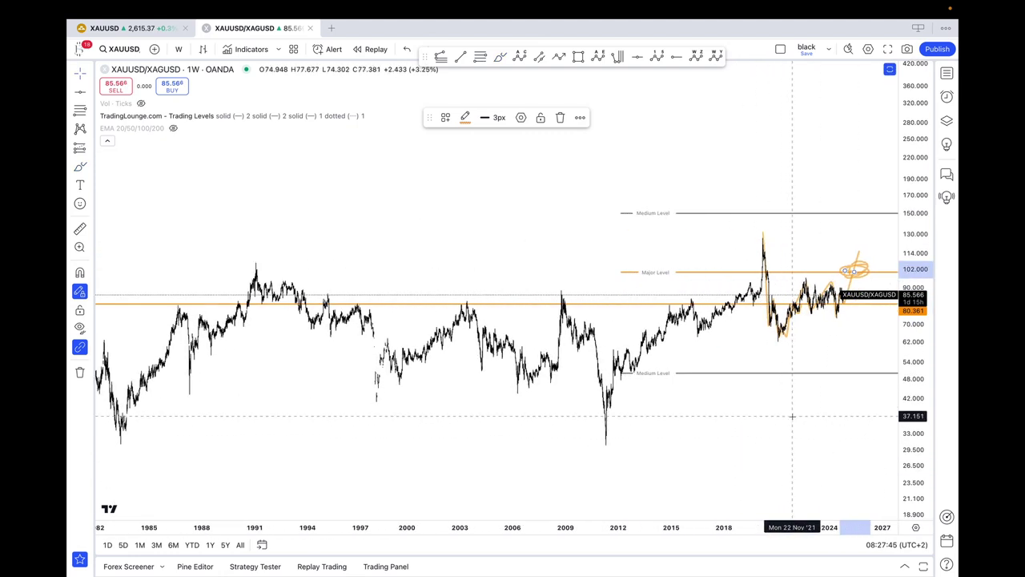
{"action": "left_click", "coordinate": [619, 285]}
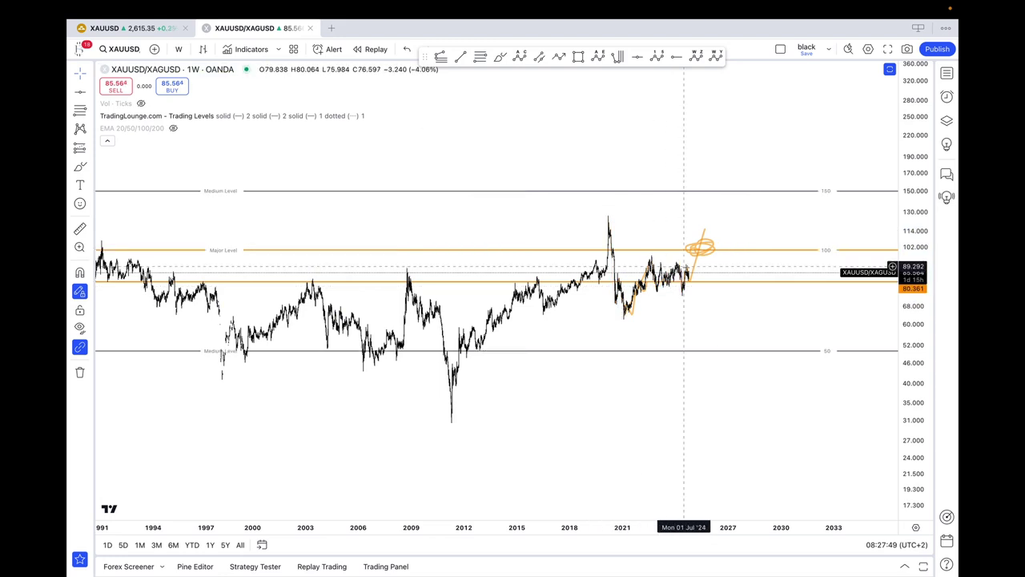
{"action": "left_click", "coordinate": [695, 272]}
{"action": "key", "text": "Delete"}
{"action": "left_click", "coordinate": [696, 251]}
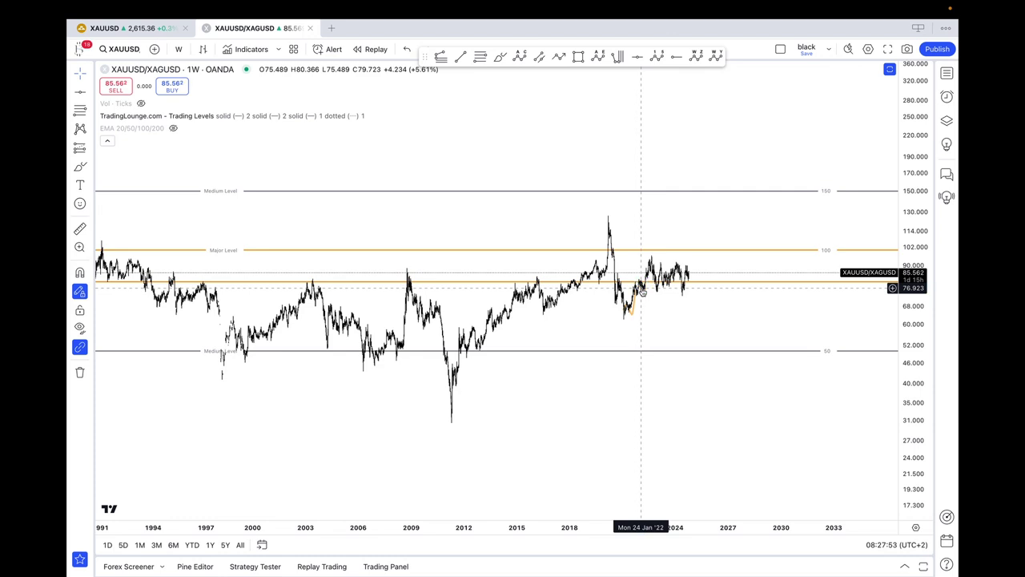
{"action": "left_click", "coordinate": [631, 308]}
{"action": "key", "text": "Delete"}
Brush a forked projection from the latest ratio price past the 100 level, one branch falling to about 60, the other rising to about 135
{"action": "left_click", "coordinate": [500, 57]}
{"action": "mouse_move", "coordinate": [690, 272]}
{"action": "left_mouse_down"}
{"action": "mouse_move", "coordinate": [716, 237]}
{"action": "mouse_move", "coordinate": [755, 323]}
{"action": "left_mouse_up"}
{"action": "left_click_drag", "start_coordinate": [714, 250], "coordinate": [752, 205]}
Brush the 2021–2022 rise and matching projected rises to about 120, and undo the new brush strokes
{"action": "left_click_drag", "start_coordinate": [626, 318], "coordinate": [656, 264]}
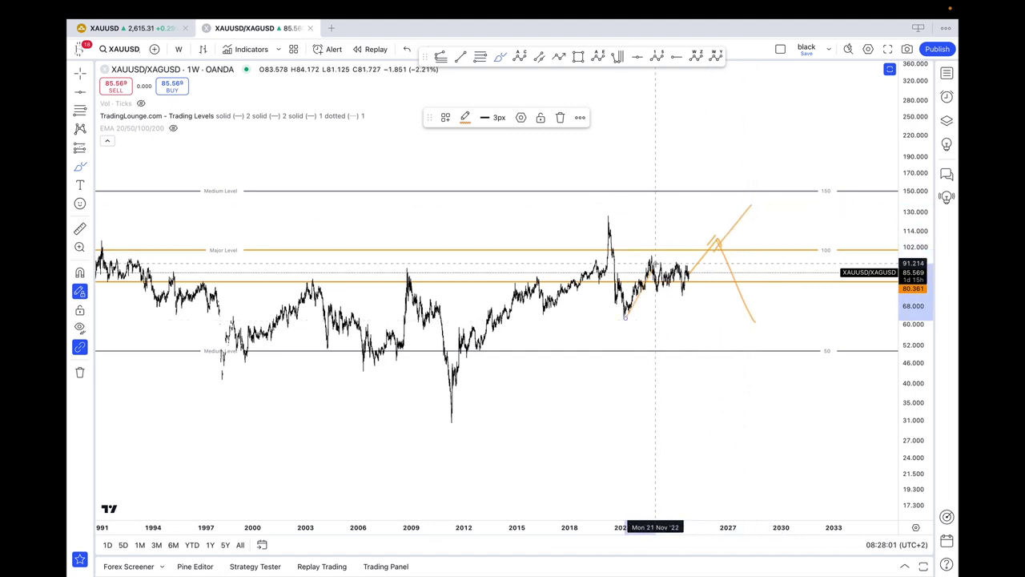
{"action": "left_click_drag", "start_coordinate": [682, 297], "coordinate": [738, 226]}
{"action": "mouse_move", "coordinate": [626, 319]}
{"action": "left_mouse_down"}
{"action": "mouse_move", "coordinate": [655, 261]}
{"action": "mouse_move", "coordinate": [686, 296]}
{"action": "mouse_move", "coordinate": [737, 223]}
{"action": "left_mouse_up"}
{"action": "key", "text": "super+z"}
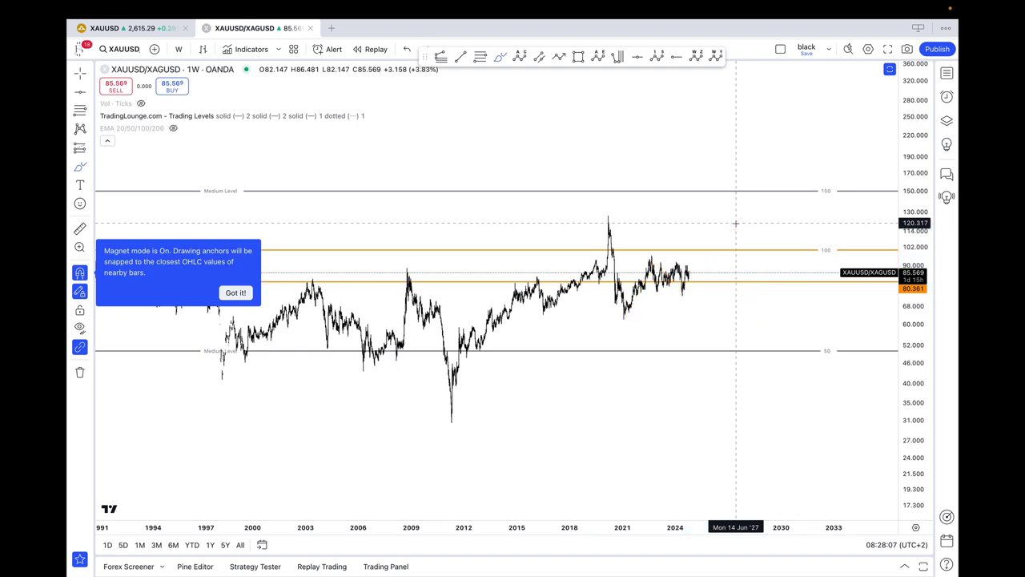
{"action": "key", "text": "super+z"}
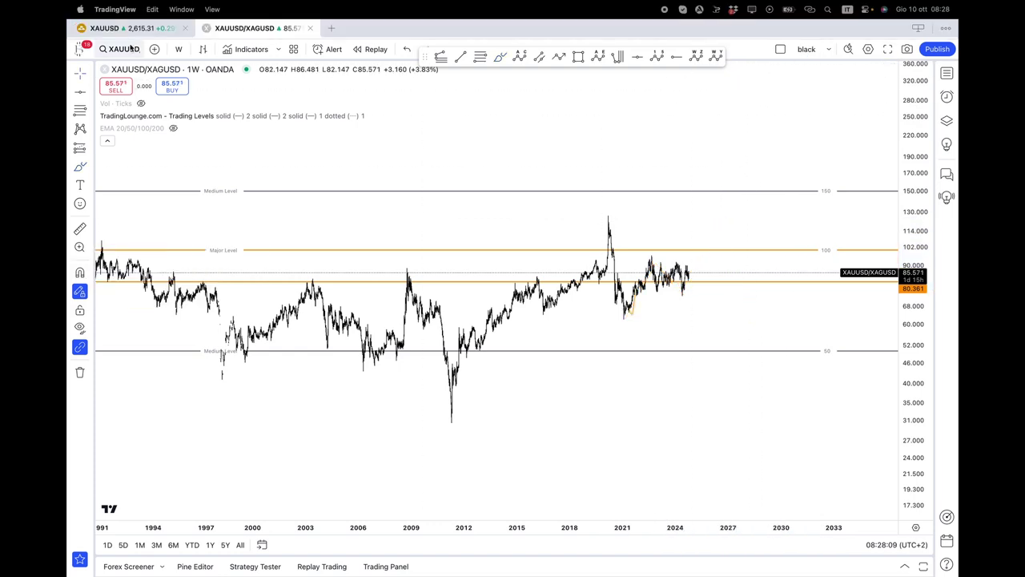
Switch to the XAUUSD daily chart and frame the wave count from the 2022 low to the latest price
{"action": "left_click", "coordinate": [120, 28]}
{"action": "left_click_drag", "start_coordinate": [530, 236], "coordinate": [429, 228]}
{"action": "scroll", "coordinate": [429, 228], "scroll_direction": "down", "scroll_amount": 5}
{"action": "scroll", "coordinate": [429, 227], "scroll_direction": "up", "scroll_amount": 5}
{"action": "scroll", "coordinate": [747, 355], "scroll_direction": "up", "scroll_amount": 5}
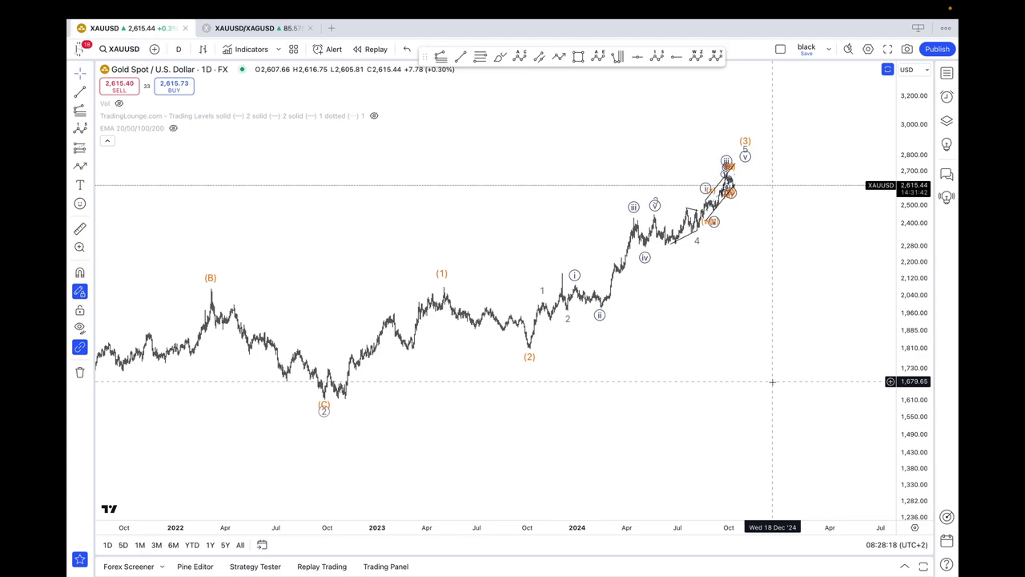
{"action": "scroll", "coordinate": [771, 383], "scroll_direction": "up", "scroll_amount": 4}
{"action": "scroll", "coordinate": [765, 393], "scroll_direction": "up", "scroll_amount": 4}
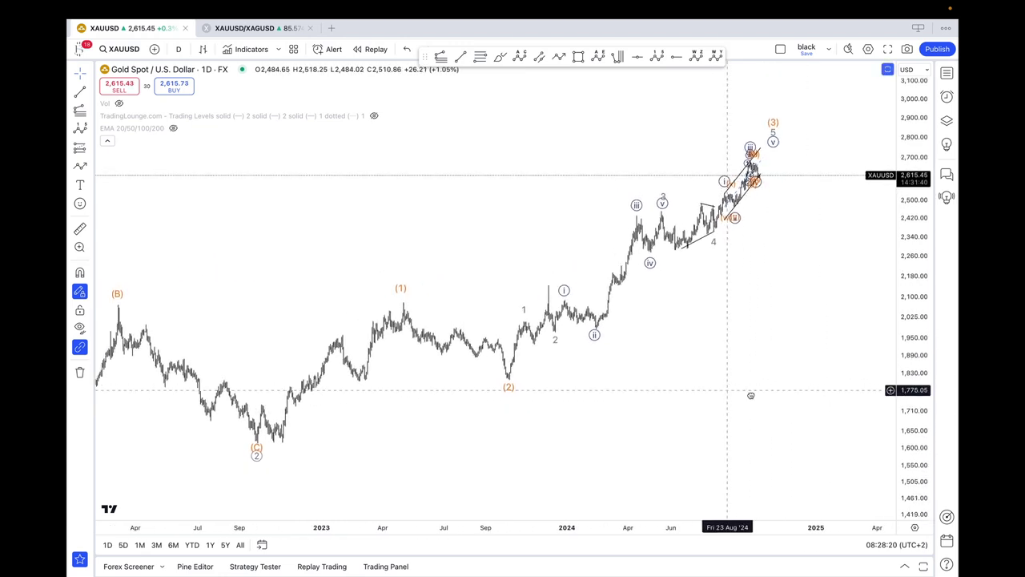
{"action": "scroll", "coordinate": [767, 394], "scroll_direction": "down", "scroll_amount": 3}
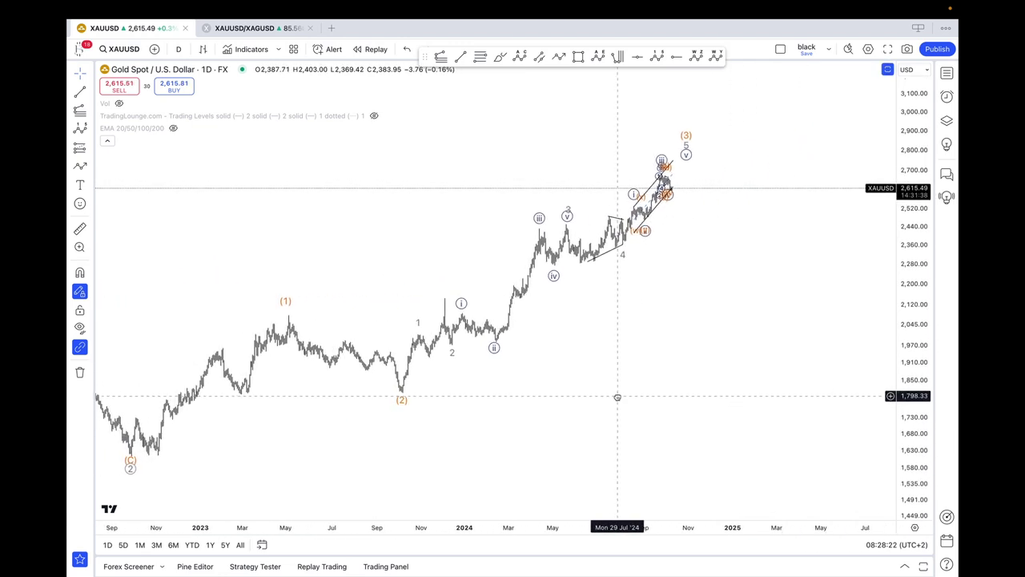
Brush the rise from wave (2) in October 2023 into September 2024, circle the projected (3) label, and undo these strokes
{"action": "left_click", "coordinate": [689, 139]}
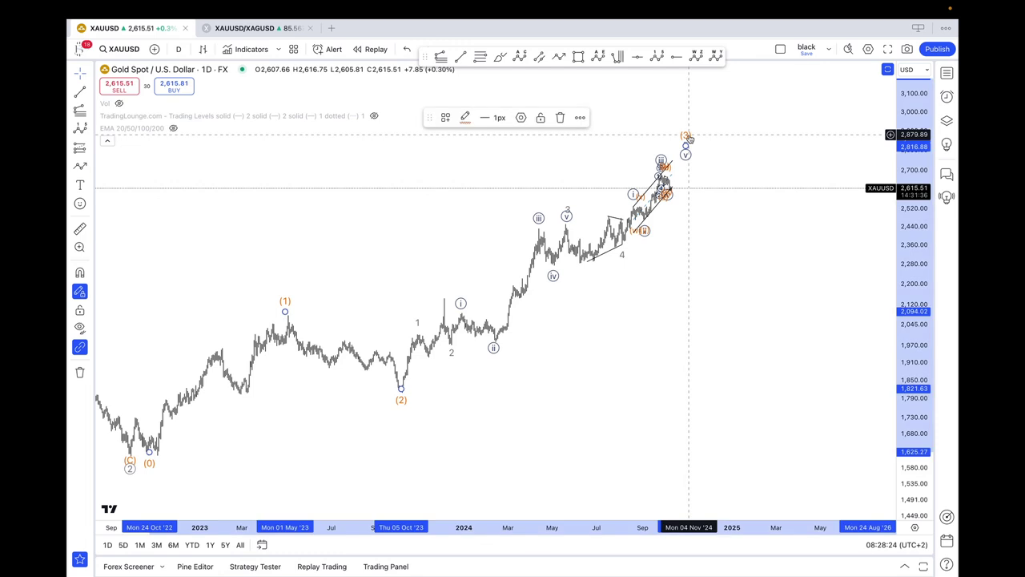
{"action": "left_click", "coordinate": [708, 229]}
{"action": "left_click", "coordinate": [497, 58]}
{"action": "left_click", "coordinate": [403, 373]}
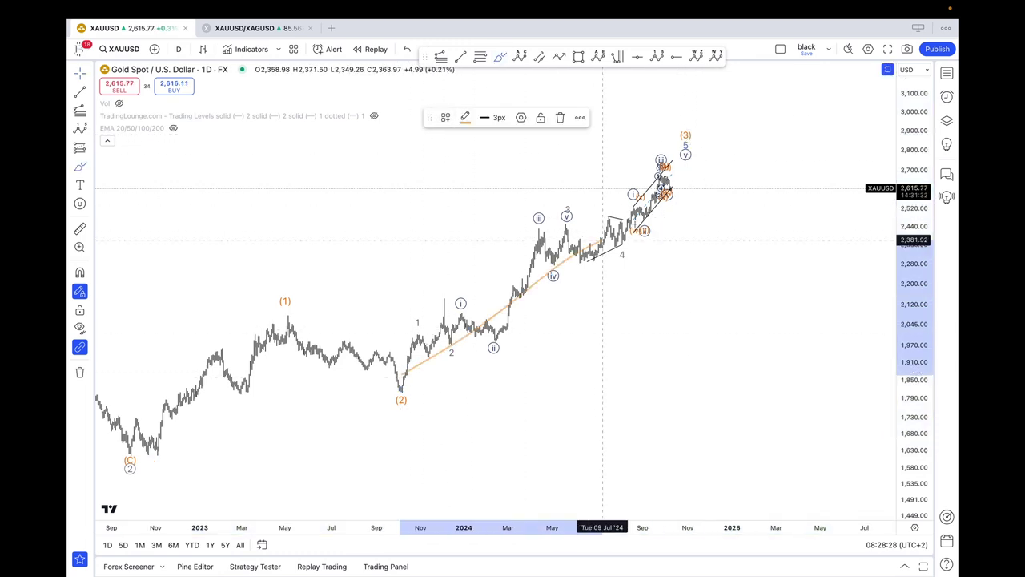
{"action": "left_click", "coordinate": [667, 210]}
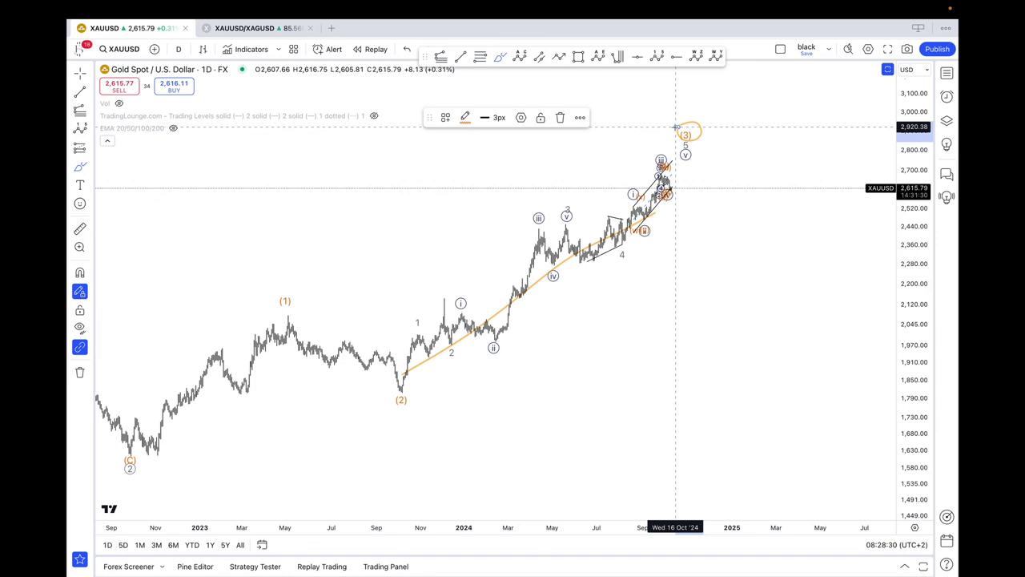
{"action": "key", "text": "ctrl+z"}
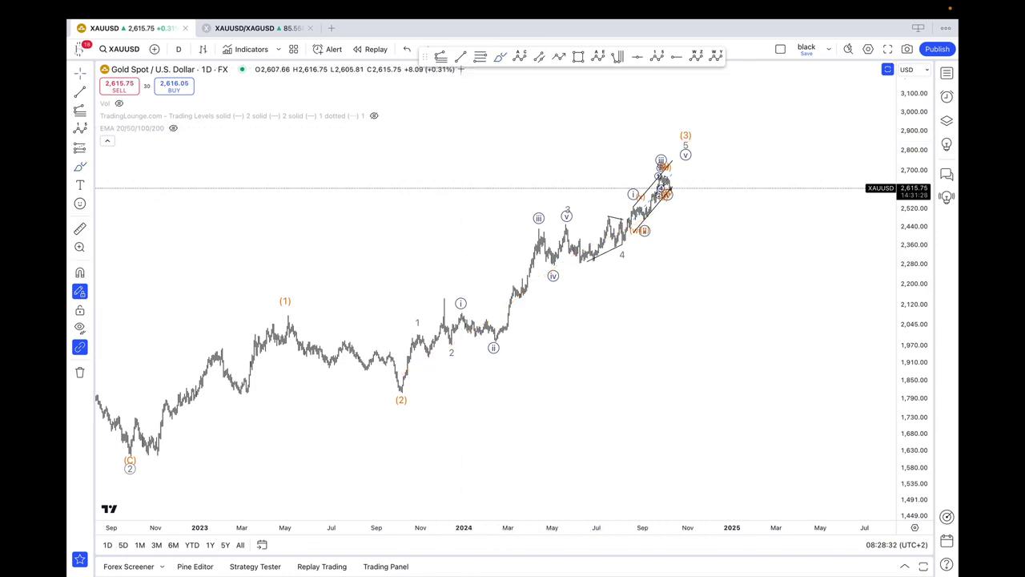
Open the object tree and make the hidden trend-based Fib extension visible on the gold chart
{"action": "left_click", "coordinate": [946, 121]}
{"action": "left_click", "coordinate": [947, 121]}
{"action": "left_click", "coordinate": [947, 121]}
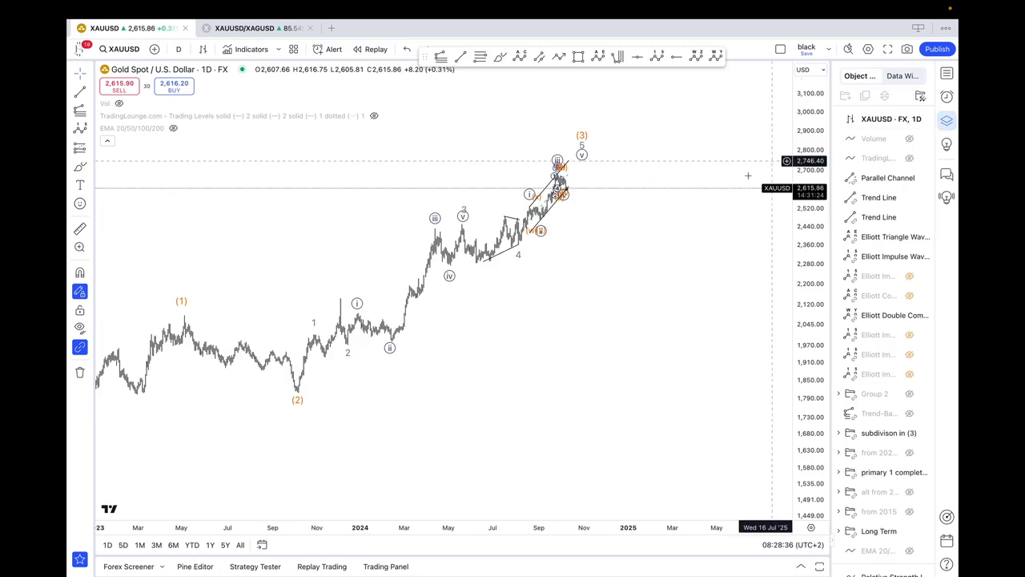
{"action": "scroll", "coordinate": [724, 224], "scroll_direction": "down", "scroll_amount": 5}
{"action": "scroll", "coordinate": [806, 255], "scroll_direction": "up", "scroll_amount": 3}
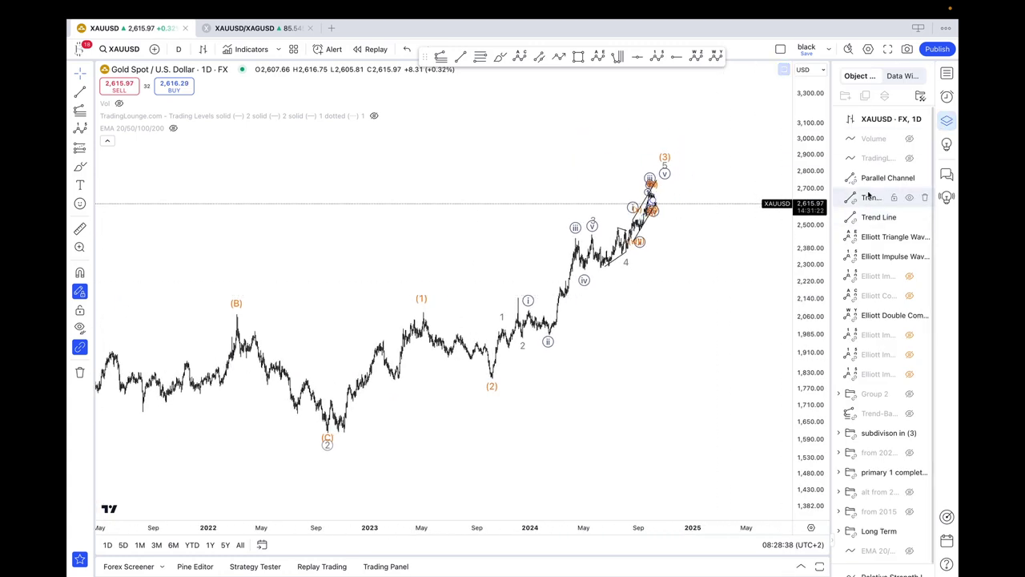
{"action": "left_click", "coordinate": [910, 414]}
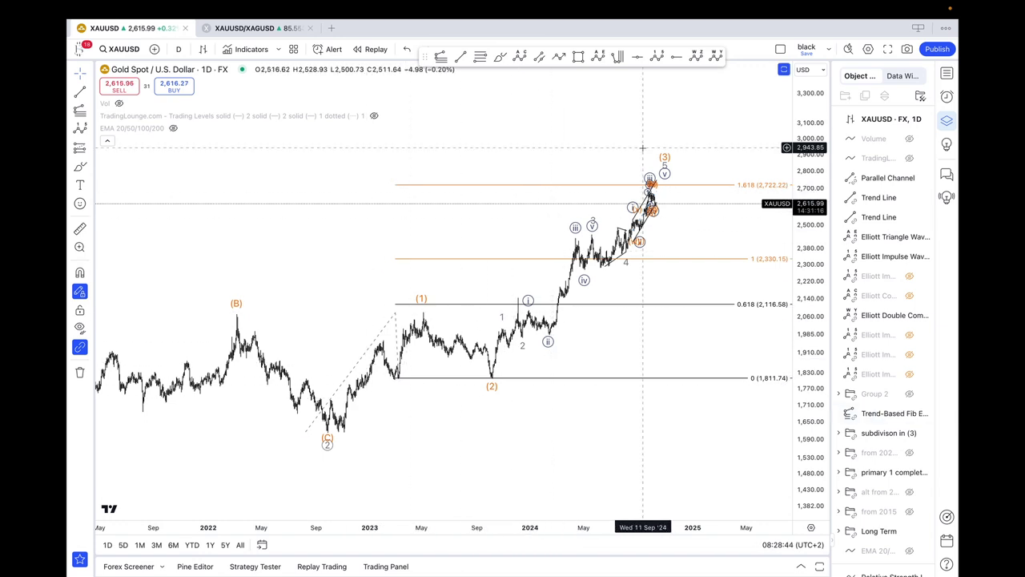
Select the orange impulse count and compare its wave (3) label with the 1.618 extension level
{"action": "left_click", "coordinate": [665, 185]}
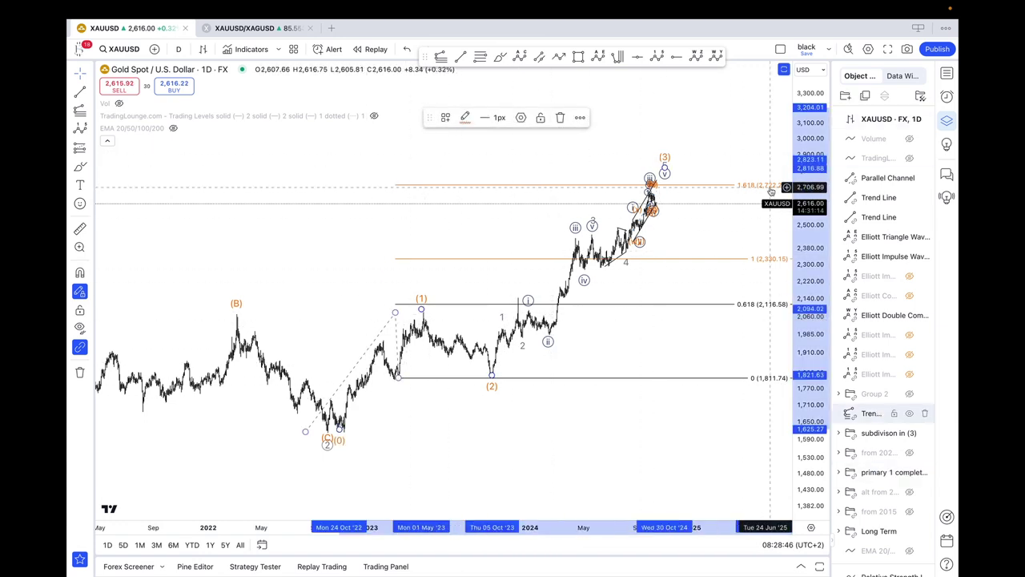
{"action": "left_click", "coordinate": [736, 168]}
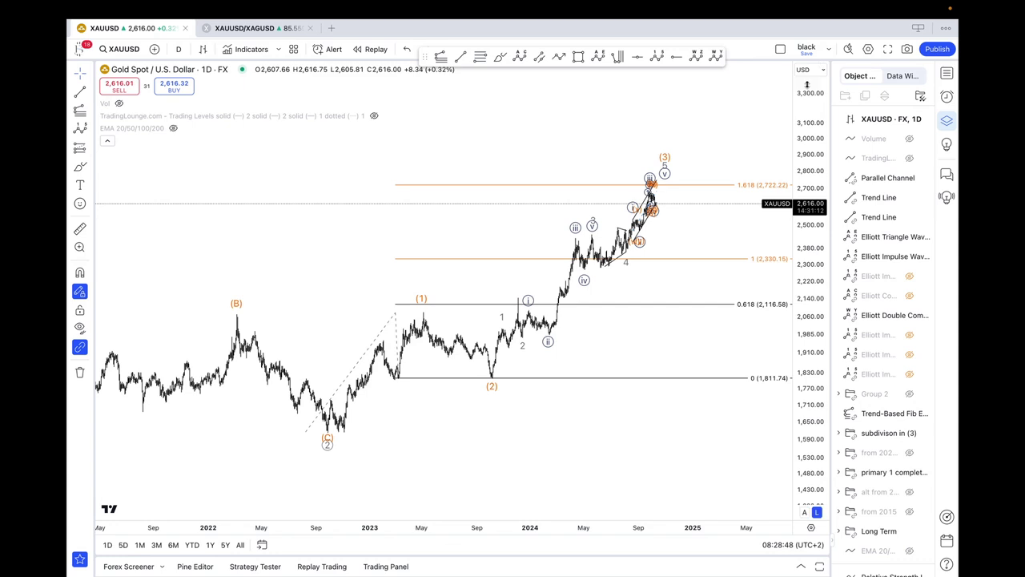
{"action": "scroll", "coordinate": [729, 195], "scroll_direction": "up", "scroll_amount": 2}
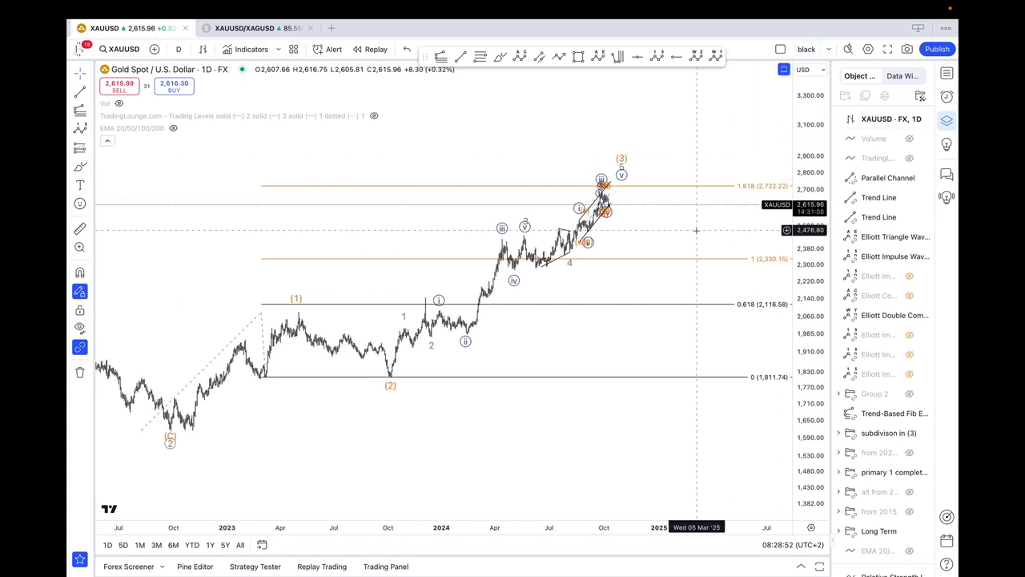
{"action": "scroll", "coordinate": [696, 230], "scroll_direction": "down", "scroll_amount": 2}
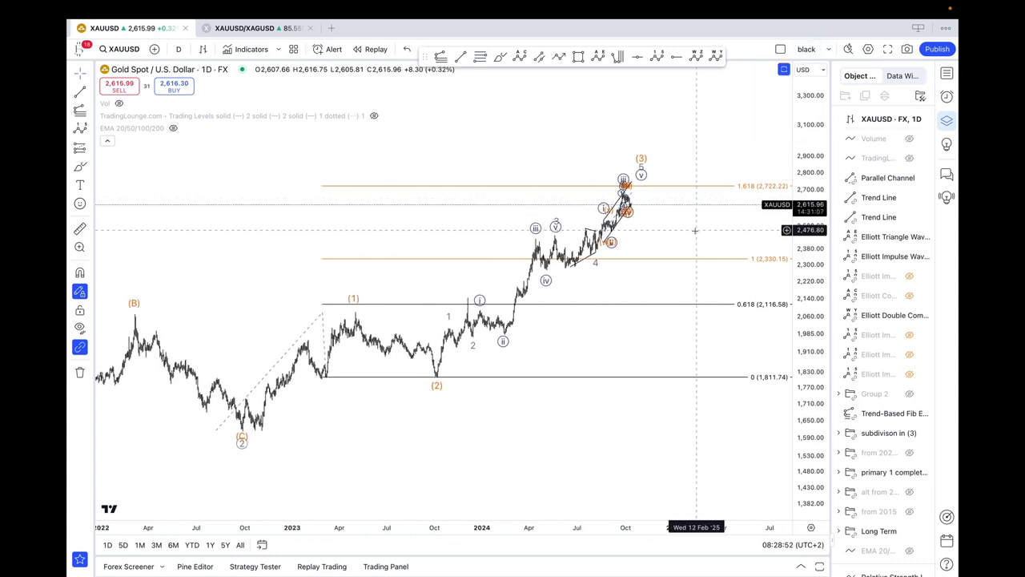
Show the Volume indicator, examine the bars under the September–October 2024 gold highs, and hide it again
{"action": "left_click", "coordinate": [119, 104]}
{"action": "scroll", "coordinate": [240, 449], "scroll_direction": "up", "scroll_amount": 5}
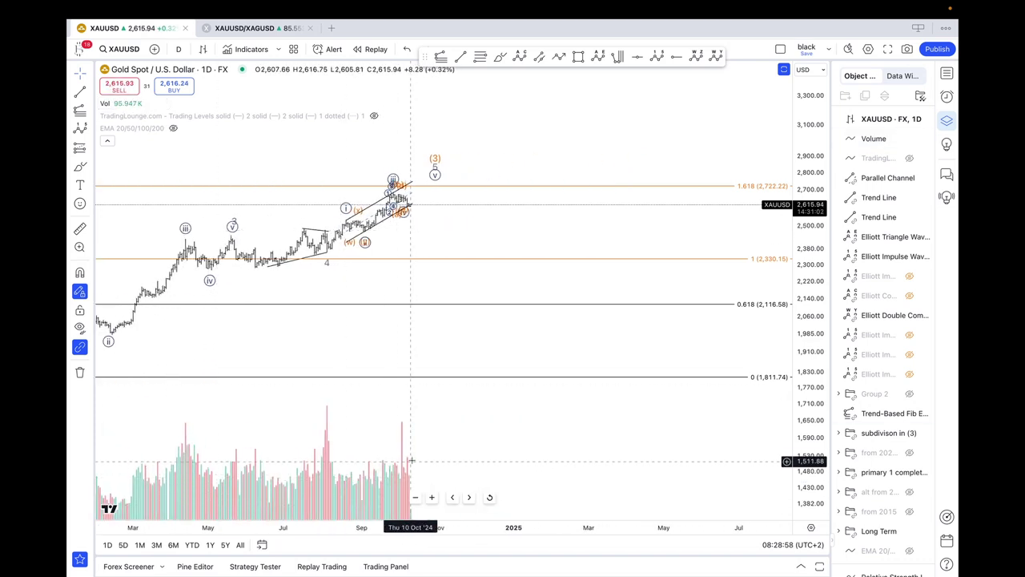
{"action": "left_click", "coordinate": [411, 206]}
{"action": "left_click", "coordinate": [309, 175]}
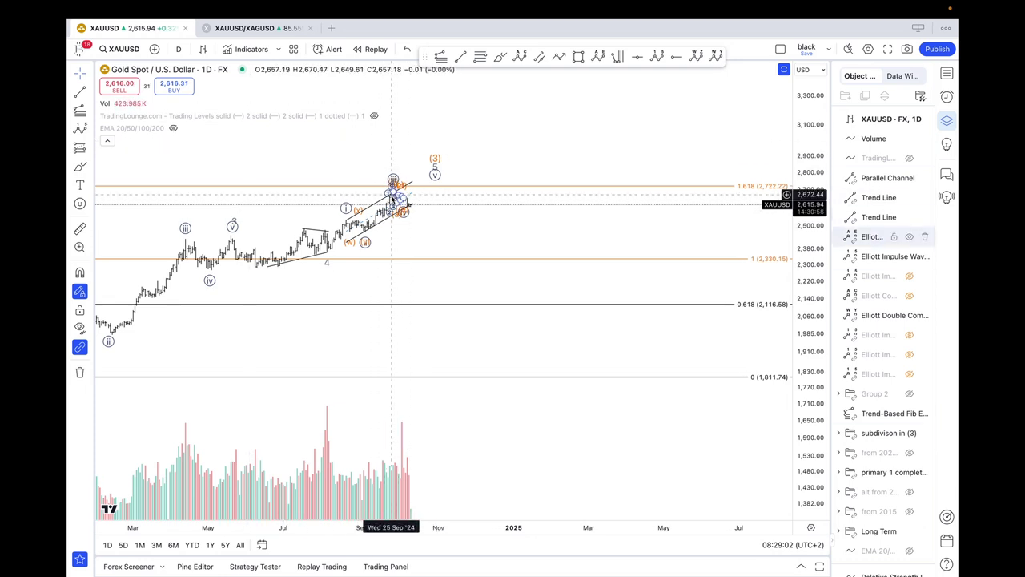
{"action": "left_click", "coordinate": [119, 104]}
{"action": "scroll", "coordinate": [192, 176], "scroll_direction": "down", "scroll_amount": 3}
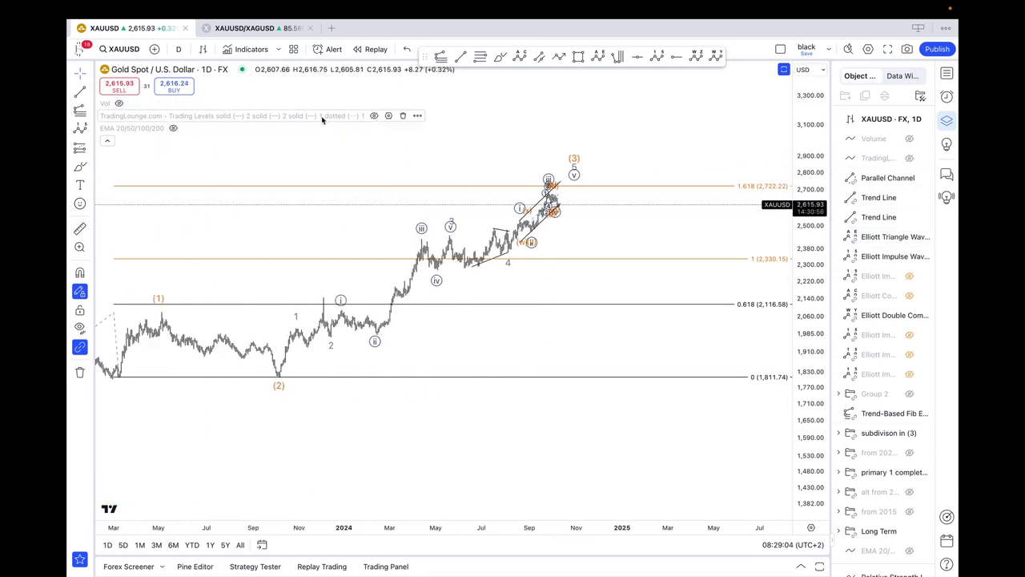
Show the Trading Levels indicator on the gold chart and delete the trend-based Fib extension
{"action": "left_click", "coordinate": [374, 116]}
{"action": "right_click", "coordinate": [352, 181]}
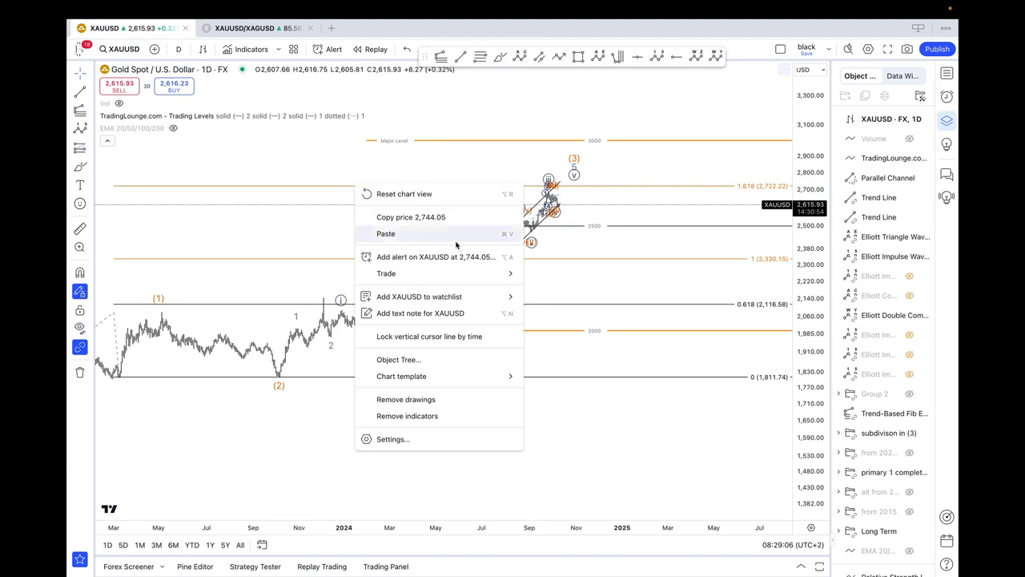
{"action": "left_click", "coordinate": [600, 262]}
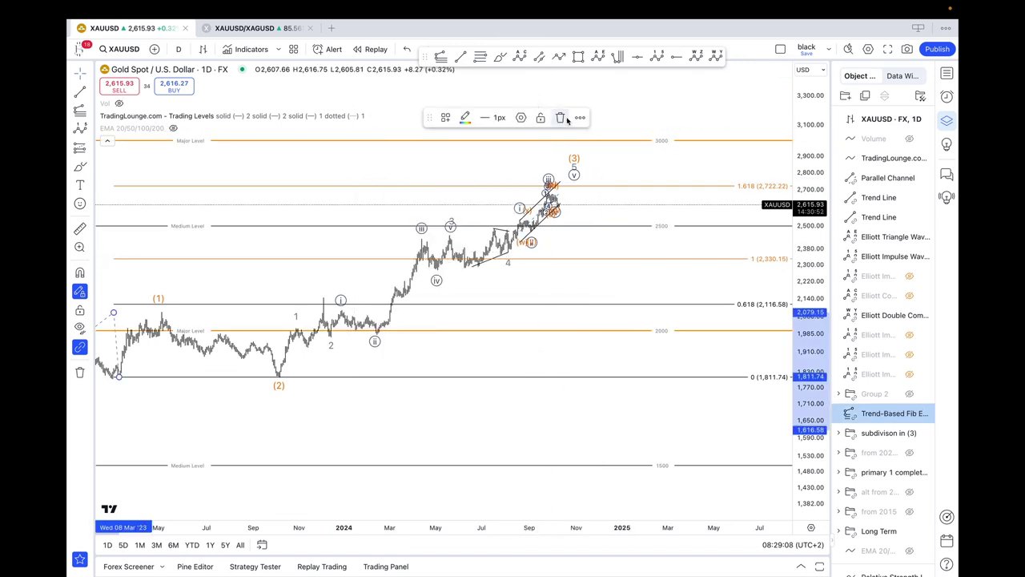
{"action": "key", "text": "Delete"}
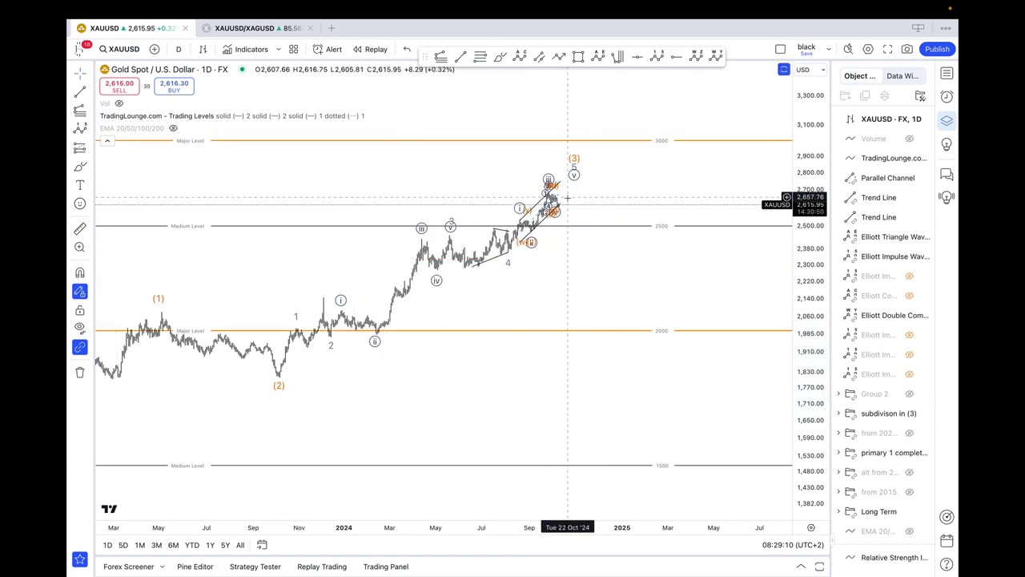
Compare gold's latest waves with the 2,500 and 3,000 levels and hide the Trading Levels indicator
{"action": "left_click_drag", "start_coordinate": [575, 201], "coordinate": [697, 219]}
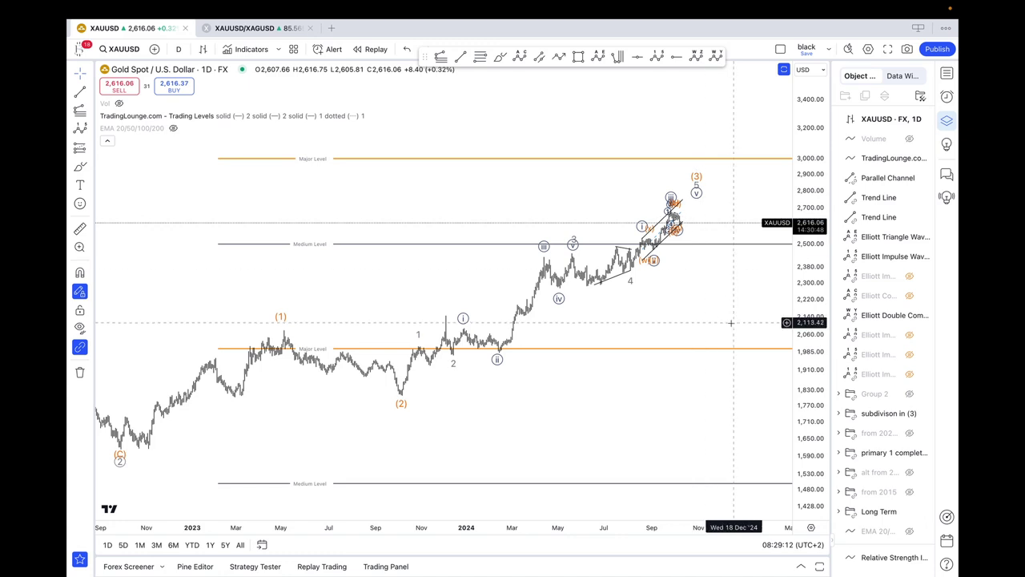
{"action": "left_click_drag", "start_coordinate": [799, 326], "coordinate": [800, 275]}
{"action": "scroll", "coordinate": [701, 281], "scroll_direction": "up", "scroll_amount": 3}
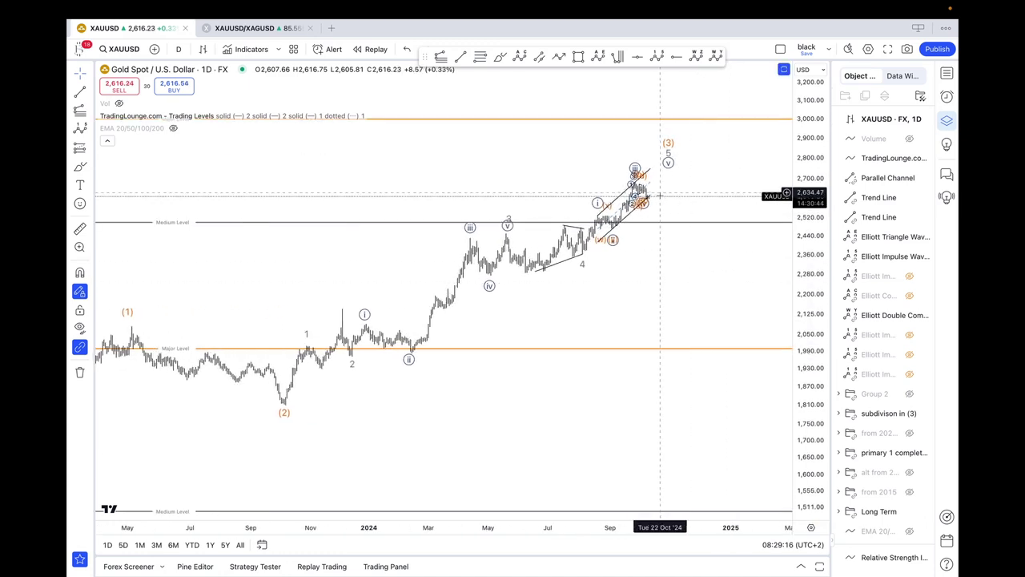
{"action": "left_click", "coordinate": [374, 115]}
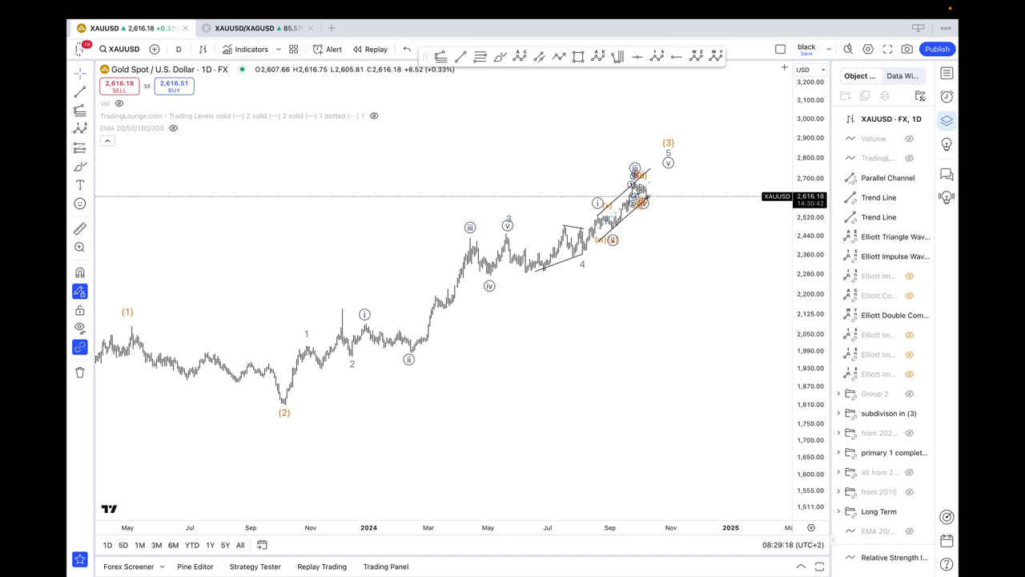
Review gold's wave count since the 2022 low and close the side panel to widen the chart
{"action": "scroll", "coordinate": [705, 339], "scroll_direction": "down", "scroll_amount": 5}
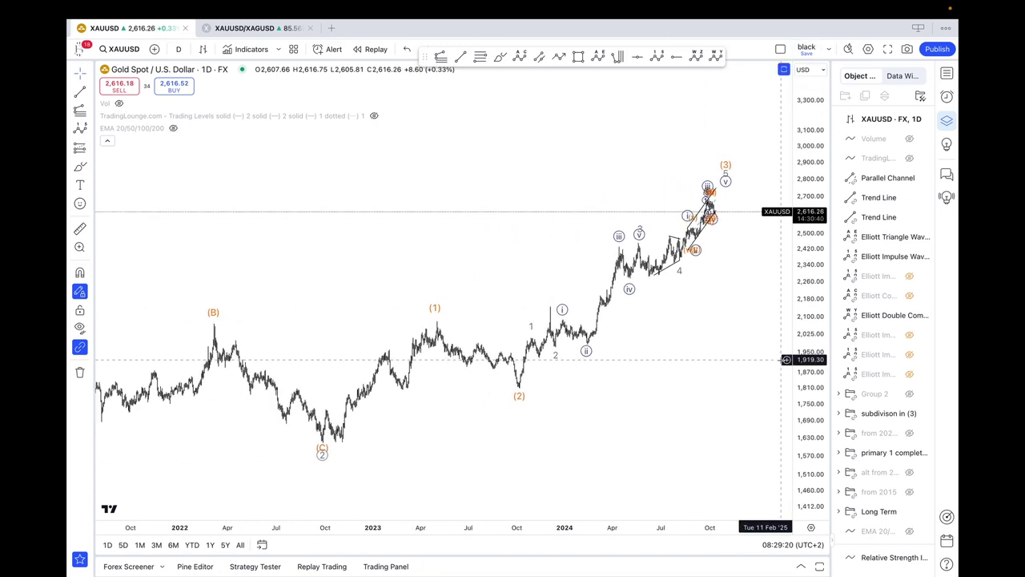
{"action": "scroll", "coordinate": [781, 360], "scroll_direction": "down", "scroll_amount": 2}
{"action": "left_click_drag", "start_coordinate": [734, 346], "coordinate": [643, 348]}
{"action": "scroll", "coordinate": [643, 345], "scroll_direction": "down", "scroll_amount": 2}
{"action": "scroll", "coordinate": [642, 344], "scroll_direction": "down", "scroll_amount": 3}
{"action": "scroll", "coordinate": [657, 337], "scroll_direction": "up", "scroll_amount": 6}
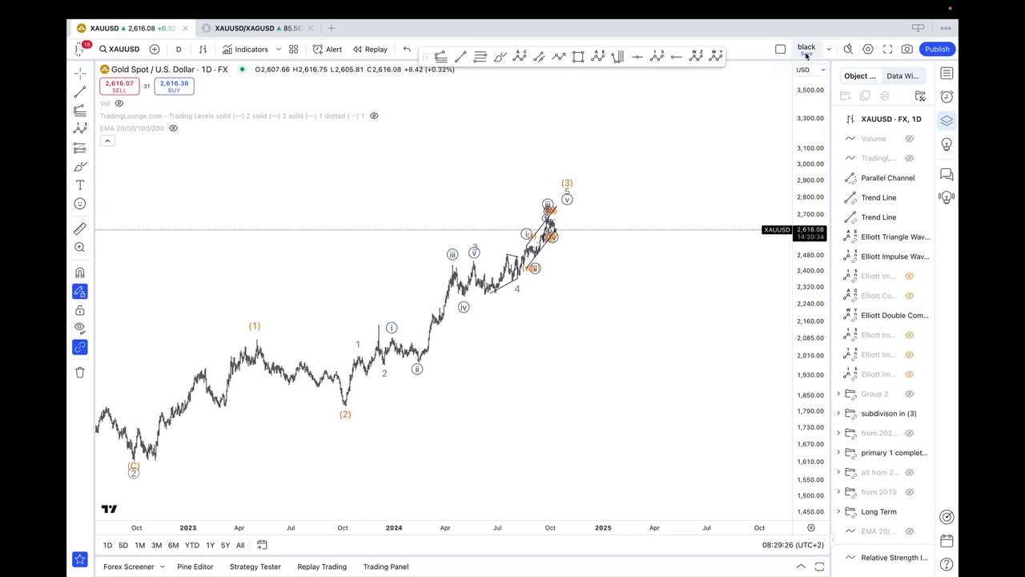
{"action": "left_click", "coordinate": [947, 73]}
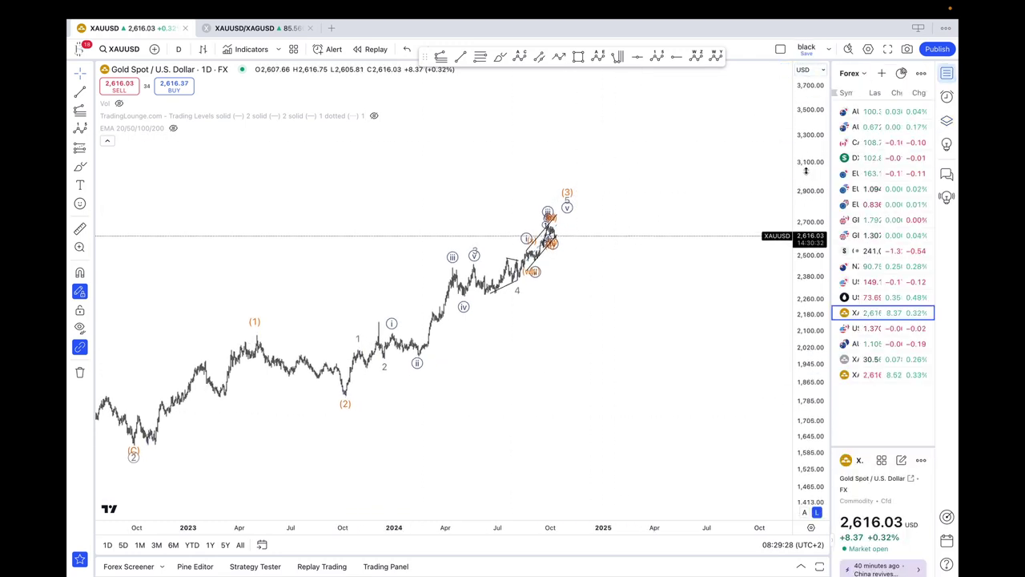
{"action": "double_click", "coordinate": [556, 383]}
{"action": "left_click", "coordinate": [947, 73]}
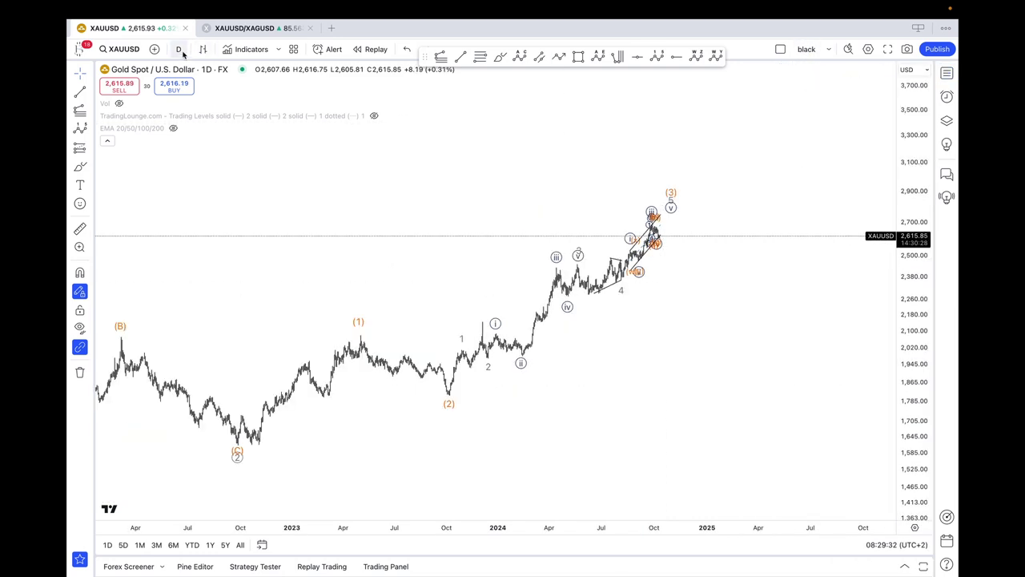
Switch the gold chart to the 1-hour timeframe and frame the August–October 2024 channel with the projected wave (3) label
{"action": "left_click", "coordinate": [179, 49]}
{"action": "left_click", "coordinate": [206, 342]}
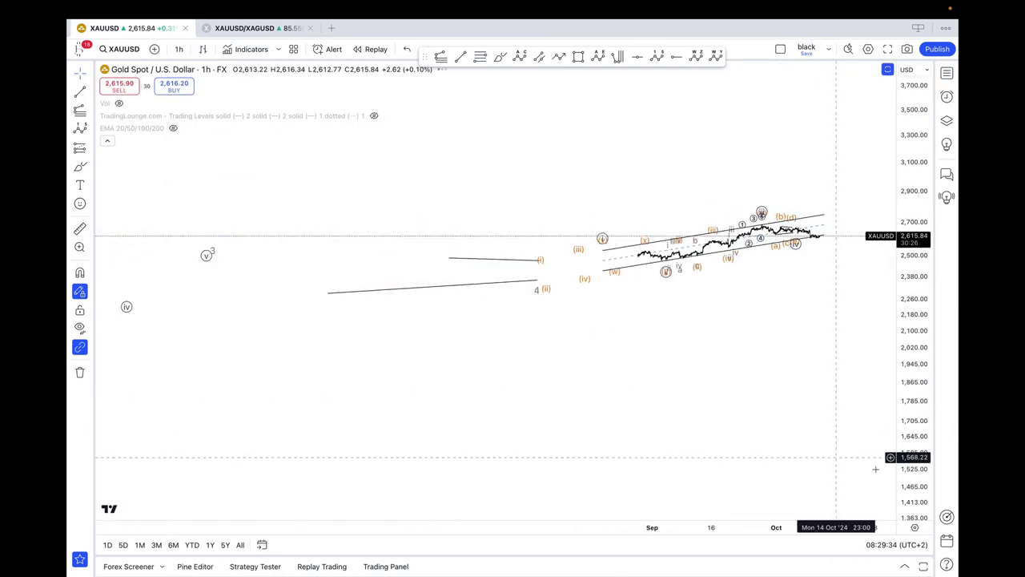
{"action": "scroll", "coordinate": [762, 415], "scroll_direction": "up", "scroll_amount": 3}
{"action": "left_click_drag", "start_coordinate": [788, 393], "coordinate": [780, 421]}
{"action": "scroll", "coordinate": [780, 422], "scroll_direction": "up", "scroll_amount": 1}
{"action": "scroll", "coordinate": [780, 422], "scroll_direction": "down", "scroll_amount": 4}
{"action": "left_click_drag", "start_coordinate": [823, 375], "coordinate": [690, 417]}
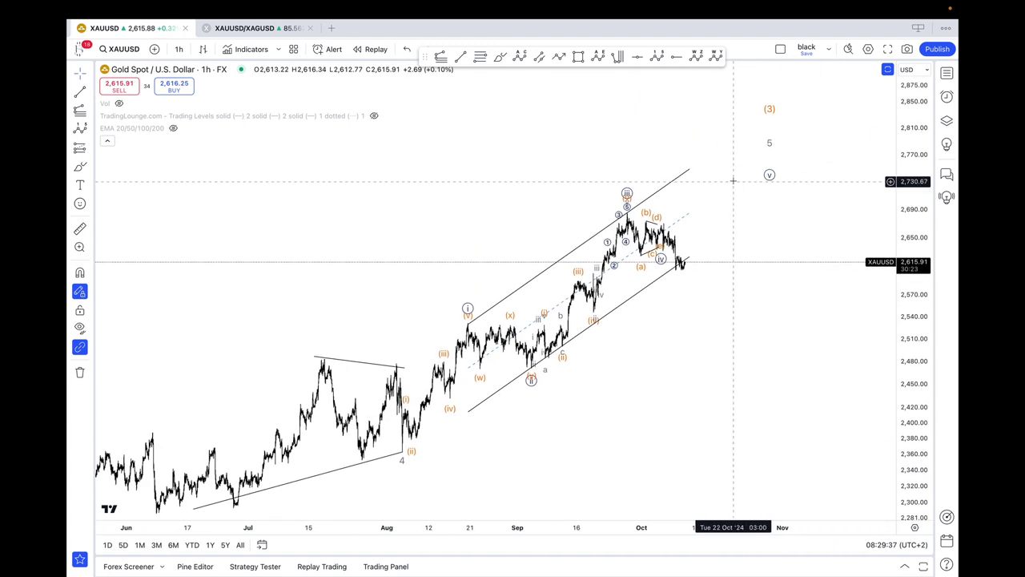
Move the projected circled wave v label up to sit just beneath the wave 5 label
{"action": "left_click", "coordinate": [768, 145]}
{"action": "left_click_drag", "start_coordinate": [769, 178], "coordinate": [770, 152]}
{"action": "left_click", "coordinate": [787, 326]}
Move the circled wave iv label to the latest October low and delete the (a)–(e) triangle labels and their two trend lines
{"action": "scroll", "coordinate": [788, 327], "scroll_direction": "up", "scroll_amount": 5}
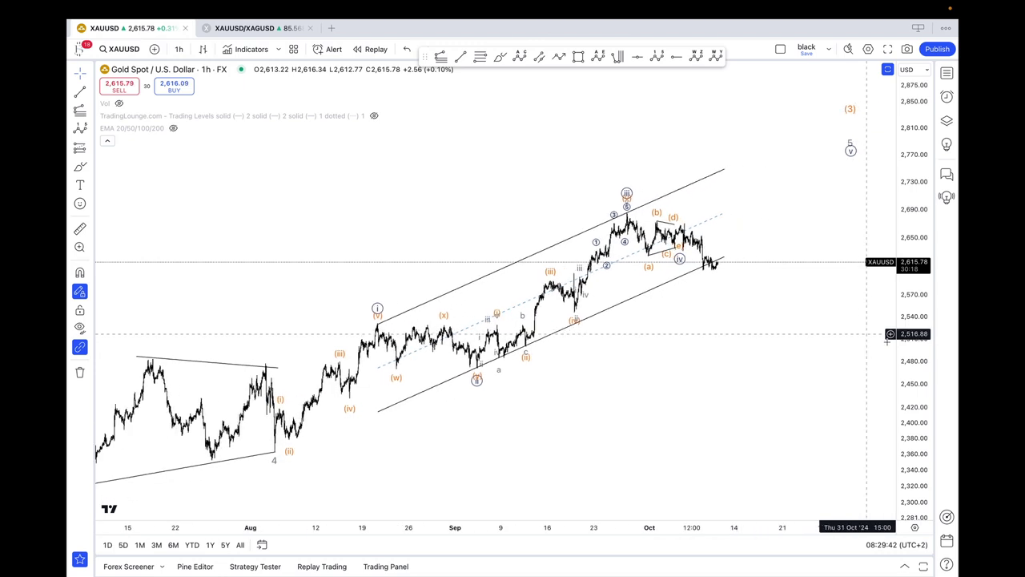
{"action": "scroll", "coordinate": [719, 352], "scroll_direction": "up", "scroll_amount": 4}
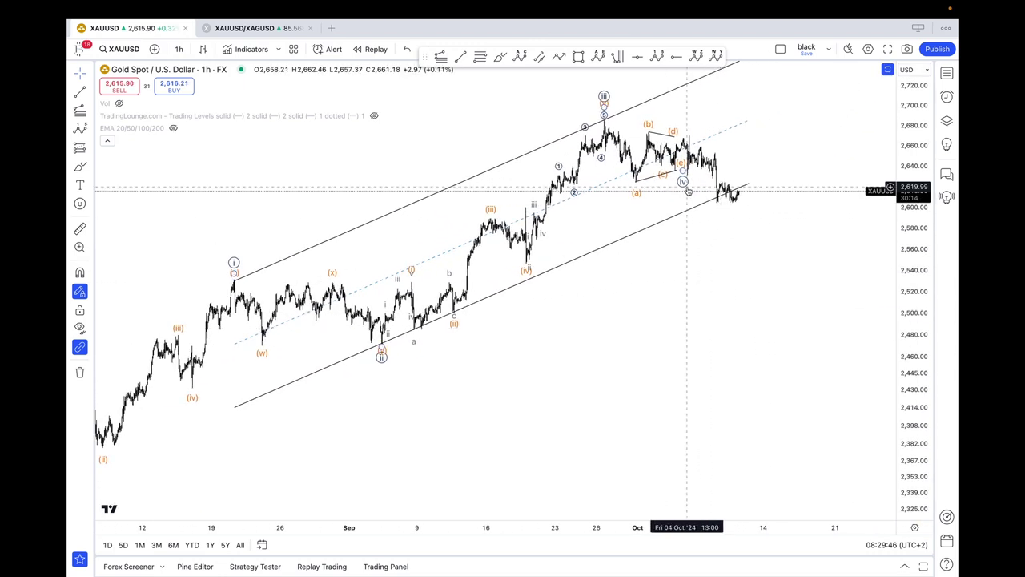
{"action": "left_click_drag", "start_coordinate": [684, 164], "coordinate": [729, 209]}
{"action": "left_click", "coordinate": [686, 186]}
{"action": "left_click", "coordinate": [686, 174]}
{"action": "key", "text": "Delete"}
{"action": "left_click", "coordinate": [670, 172]}
{"action": "key", "text": "Delete"}
{"action": "key", "text": "Delete"}
{"action": "left_click_drag", "start_coordinate": [706, 305], "coordinate": [757, 357]}
{"action": "scroll", "coordinate": [761, 351], "scroll_direction": "up", "scroll_amount": 1}
Draw an Elliott ABC correction from the 26 September high through the 30 September low and 7 October high to the 10 October low
{"action": "left_click", "coordinate": [519, 55]}
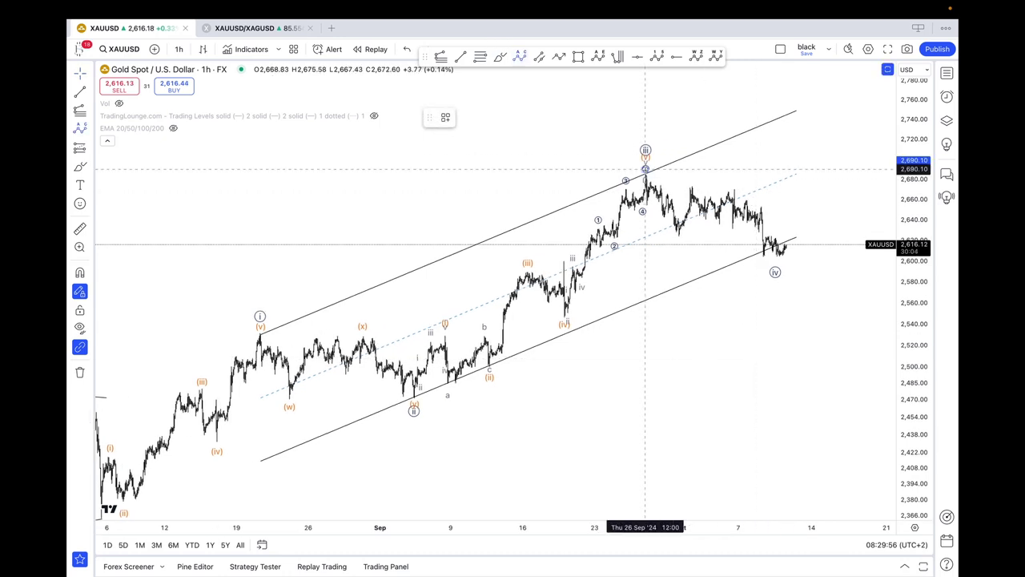
{"action": "left_click", "coordinate": [645, 168]}
{"action": "left_click", "coordinate": [680, 233]}
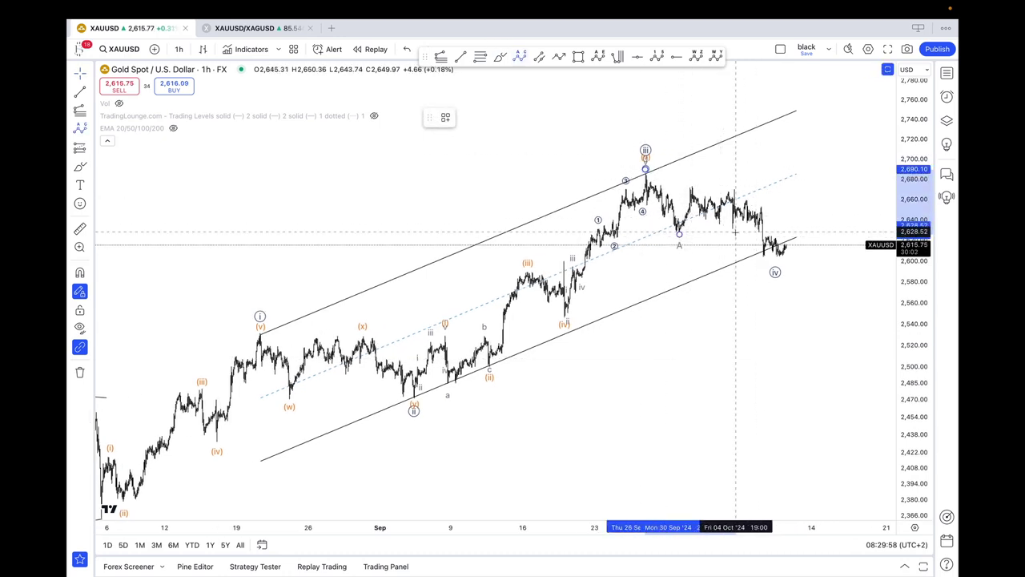
{"action": "left_click", "coordinate": [748, 197]}
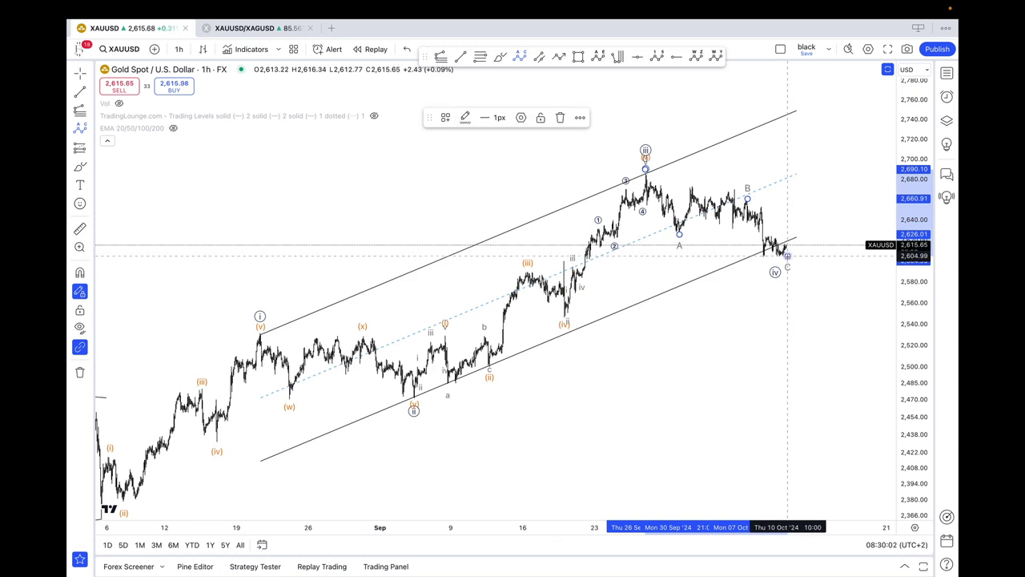
{"action": "left_click", "coordinate": [787, 254]}
Set the ABC correction to Minuette degree in orange and align the circled iv label beneath its wave (c)
{"action": "right_click", "coordinate": [788, 255]}
{"action": "mouse_move", "coordinate": [825, 515]}
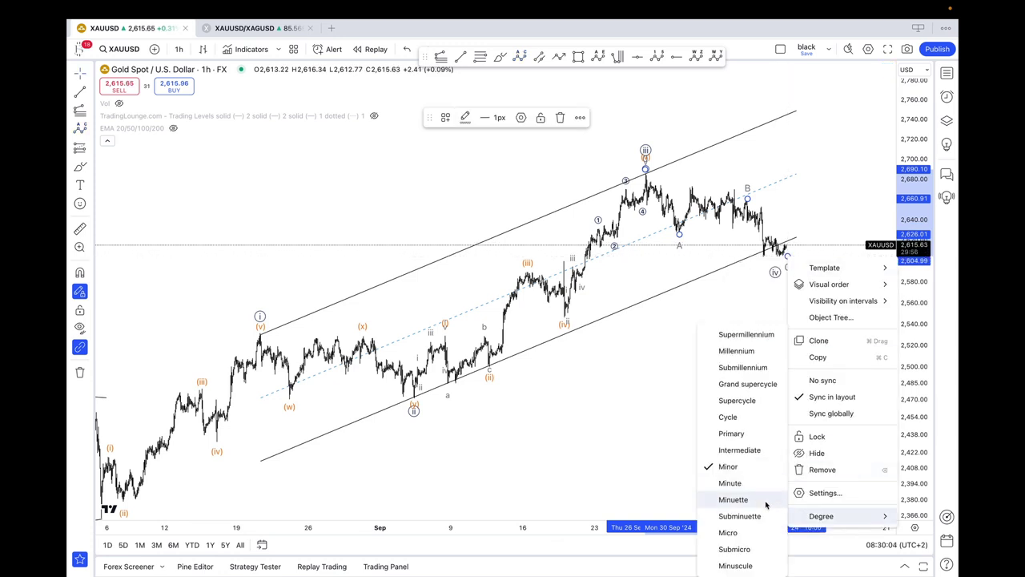
{"action": "left_click", "coordinate": [721, 496]}
{"action": "left_click", "coordinate": [464, 117]}
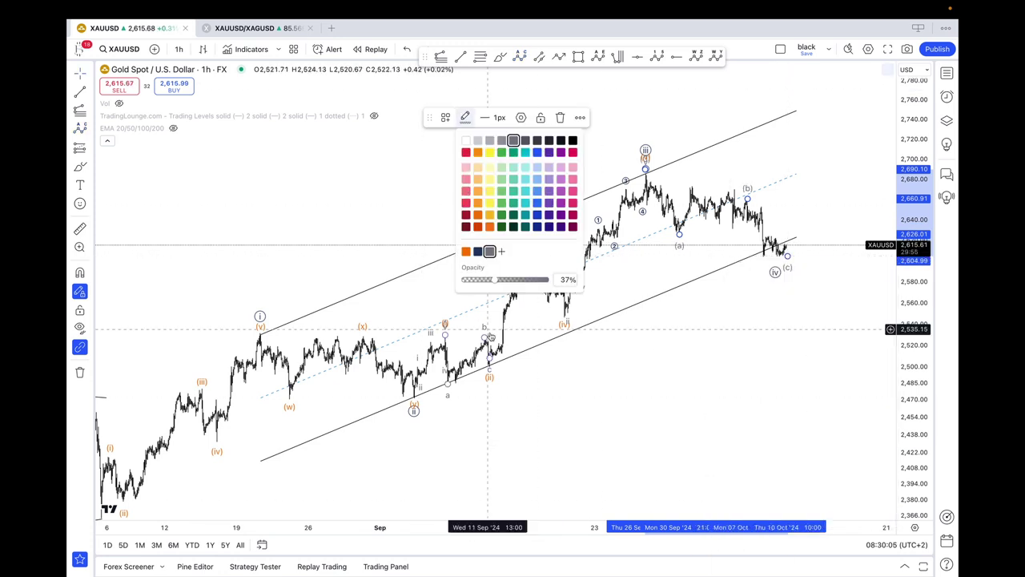
{"action": "left_click", "coordinate": [466, 256]}
{"action": "left_click_drag", "start_coordinate": [774, 272], "coordinate": [787, 276]}
{"action": "left_click", "coordinate": [756, 302]}
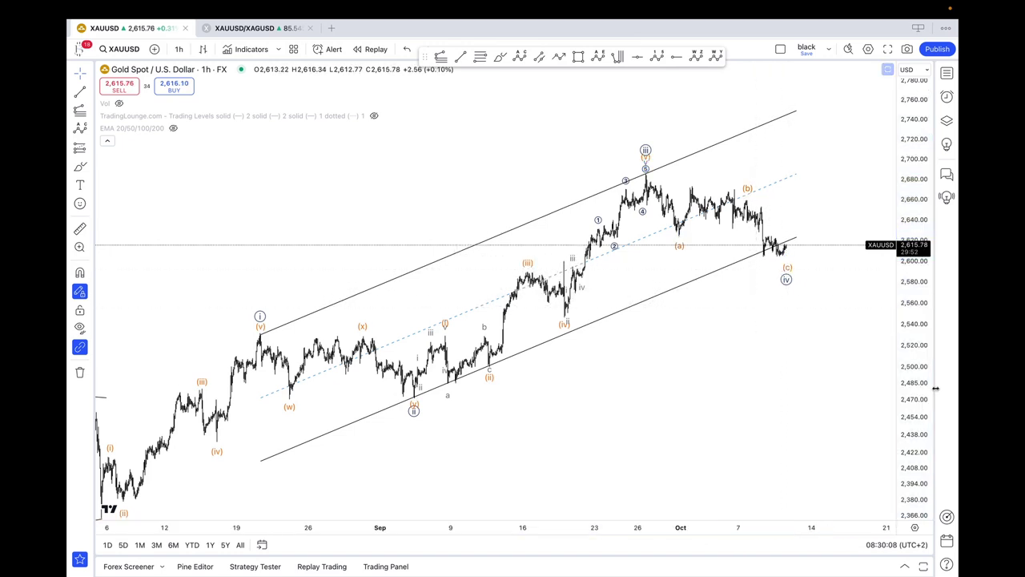
Draw two converging black trend lines outlining the triangle before wave (b), above and below the early October prices
{"action": "left_click_drag", "start_coordinate": [921, 383], "coordinate": [914, 315]}
{"action": "scroll", "coordinate": [827, 312], "scroll_direction": "up", "scroll_amount": 5}
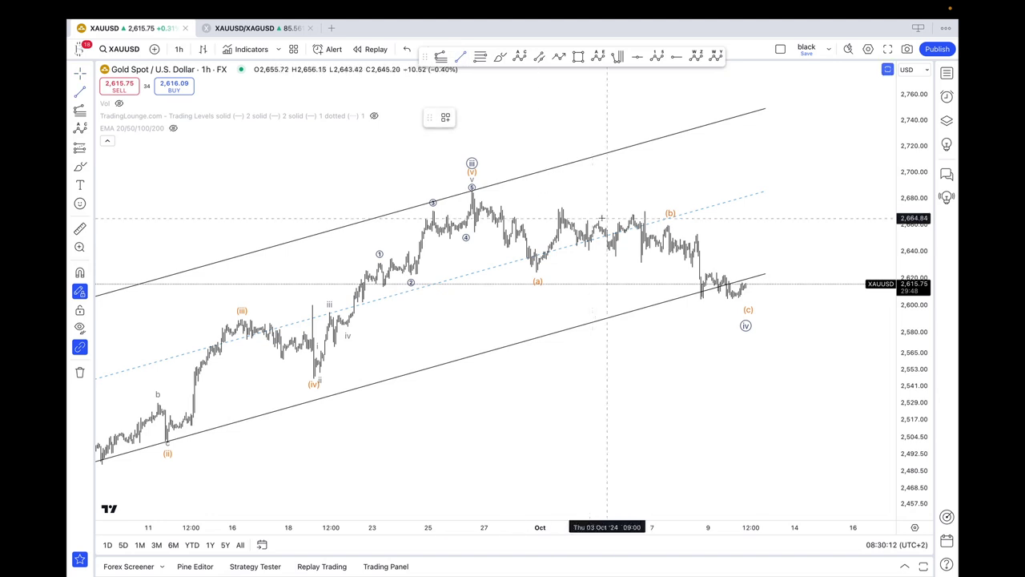
{"action": "left_click", "coordinate": [563, 208]}
{"action": "left_click", "coordinate": [671, 229]}
{"action": "left_click", "coordinate": [637, 262]}
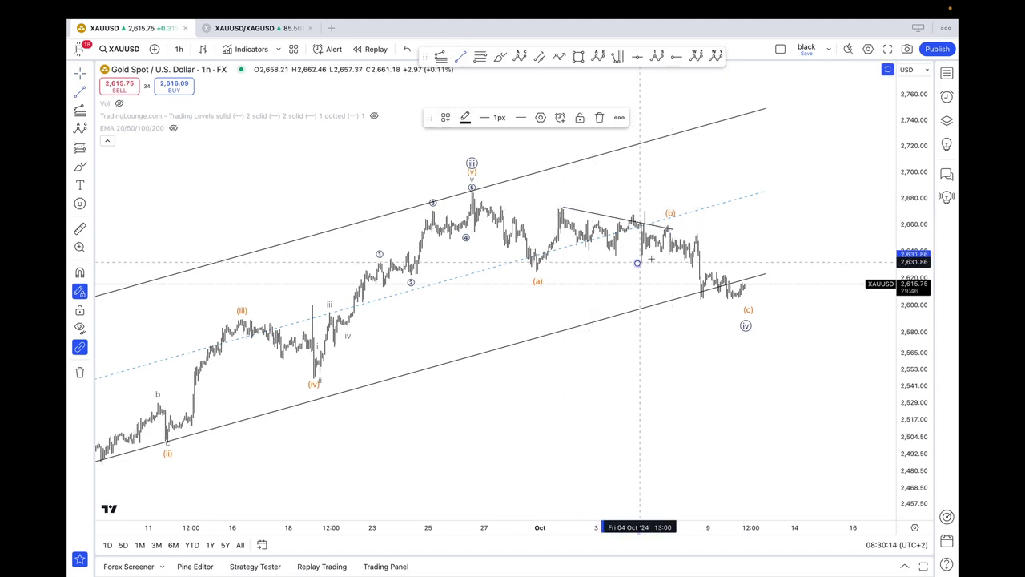
{"action": "left_click", "coordinate": [664, 251]}
{"action": "left_click", "coordinate": [666, 267]}
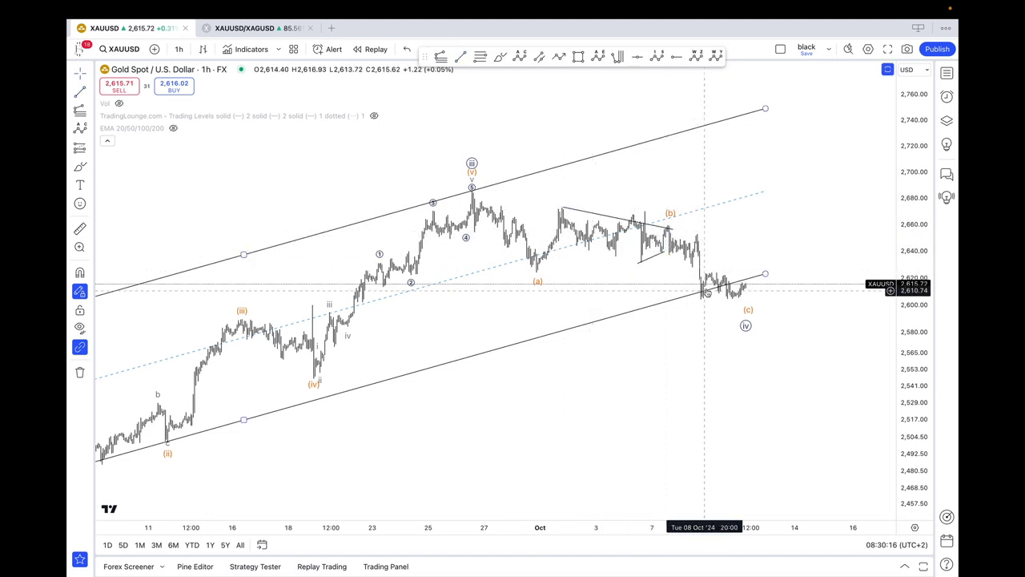
Adjust the endpoint of wave (c) and nudge the circled iv label directly beneath it
{"action": "left_click", "coordinate": [749, 300]}
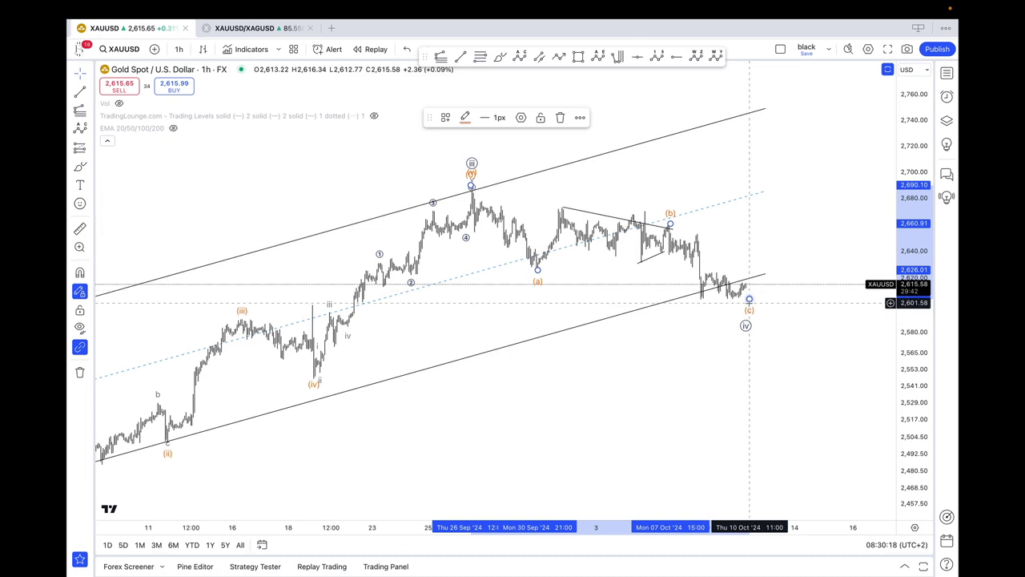
{"action": "left_click_drag", "start_coordinate": [746, 325], "coordinate": [750, 319]}
{"action": "left_click", "coordinate": [693, 342]}
Place an orange horizontal line at 2,650.43, level with the circled wave 4 label
{"action": "scroll", "coordinate": [610, 180], "scroll_direction": "down", "scroll_amount": 1}
{"action": "scroll", "coordinate": [611, 179], "scroll_direction": "down", "scroll_amount": 2}
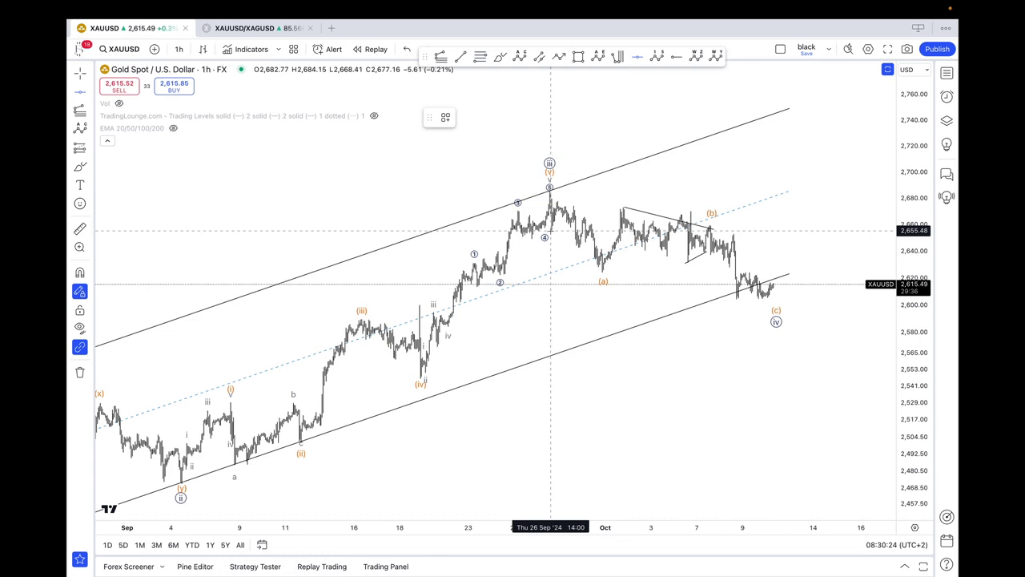
{"action": "left_click", "coordinate": [551, 238]}
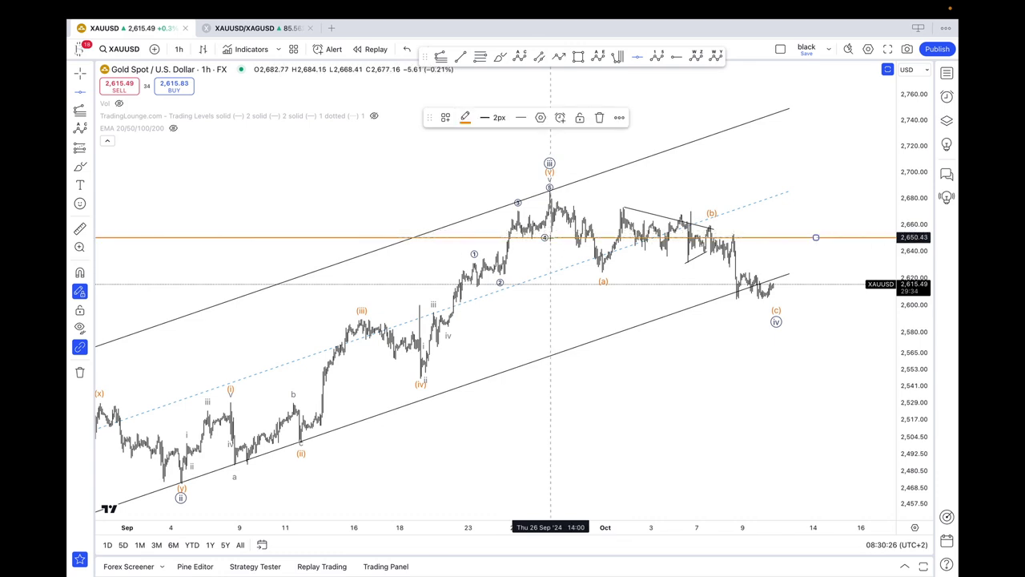
{"action": "left_click", "coordinate": [604, 301]}
{"action": "left_click_drag", "start_coordinate": [600, 305], "coordinate": [544, 304]}
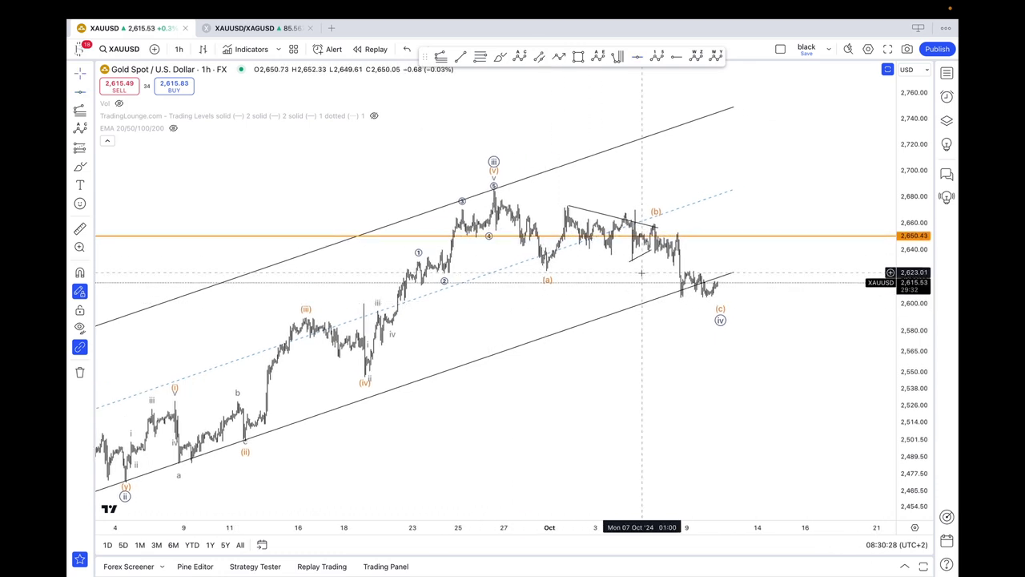
Draw a trend-based Fib extension from 2,686.39 down to 2,624.55 and back up to 2,660.54 to project wave (c)
{"action": "left_click", "coordinate": [440, 57]}
{"action": "left_click", "coordinate": [483, 190]}
{"action": "left_click", "coordinate": [527, 270]}
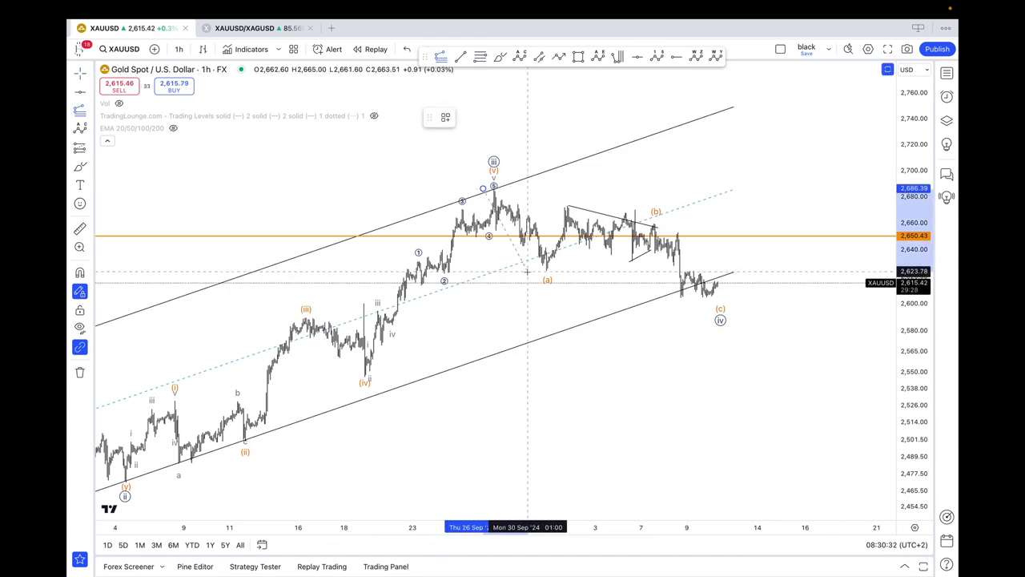
{"action": "left_click", "coordinate": [550, 222]}
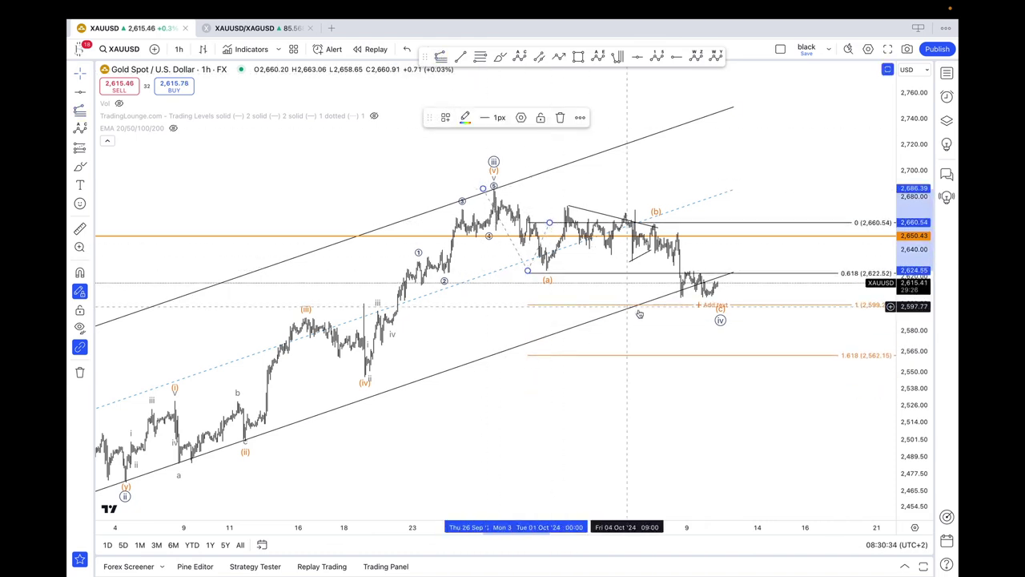
Nudge the wave (c) and circled iv labels near the extension's 1 level at 2,599.29
{"action": "left_click", "coordinate": [741, 302]}
{"action": "left_click", "coordinate": [721, 312]}
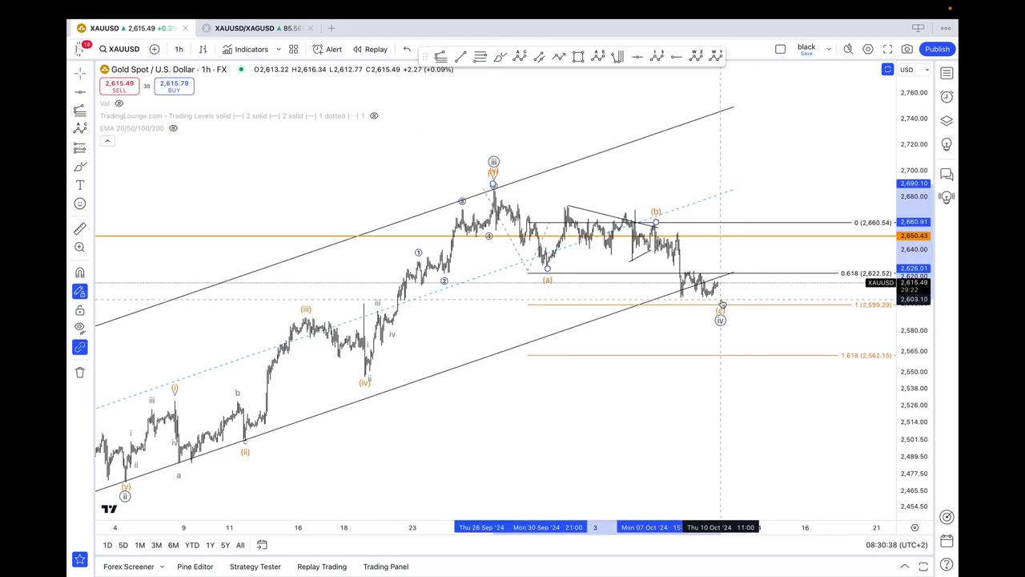
{"action": "left_click_drag", "start_coordinate": [721, 312], "coordinate": [723, 300]}
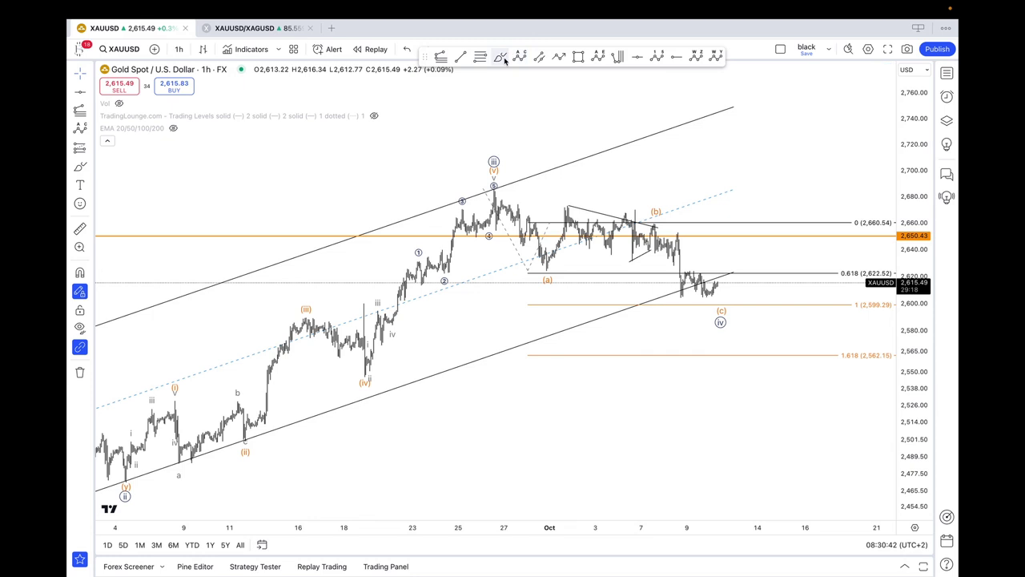
Sketch two curved dip-and-rebound paths from the latest price up to the 2,650 area with the brush, undoing each sketch
{"action": "mouse_move", "coordinate": [719, 287]}
{"action": "left_mouse_down"}
{"action": "mouse_move", "coordinate": [725, 305]}
{"action": "mouse_move", "coordinate": [742, 236]}
{"action": "left_mouse_up"}
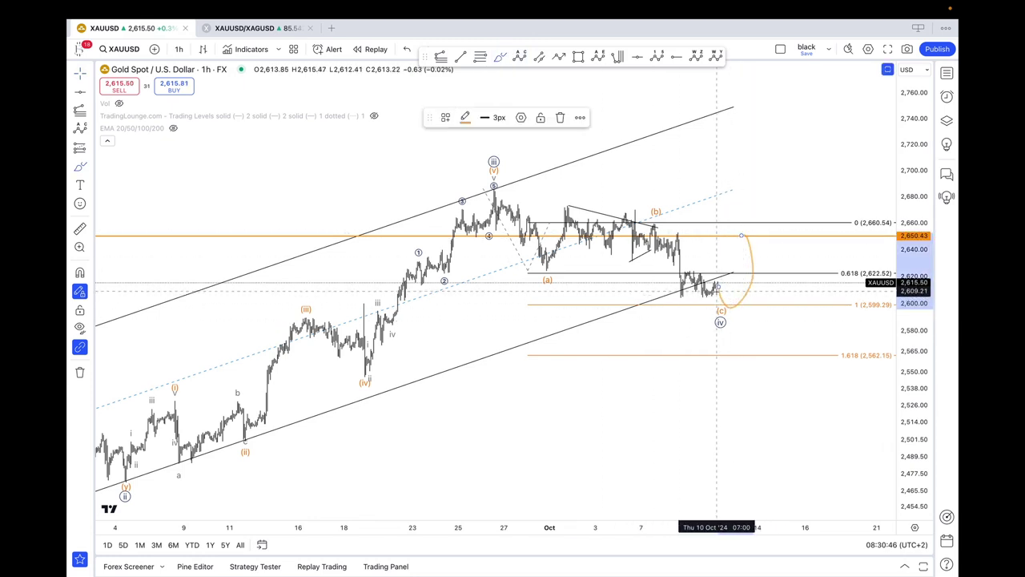
{"action": "key", "text": "super+z"}
{"action": "mouse_move", "coordinate": [719, 290]}
{"action": "left_mouse_down"}
{"action": "mouse_move", "coordinate": [762, 312]}
{"action": "mouse_move", "coordinate": [787, 228]}
{"action": "left_mouse_up"}
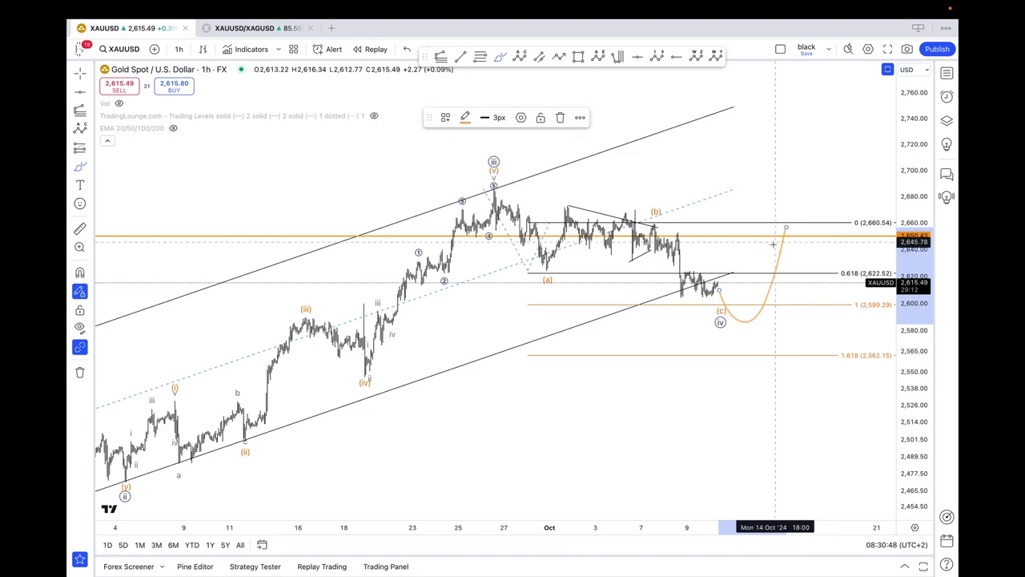
{"action": "key", "text": "ctrl+z"}
Delete the trend-based Fib extension and the orange horizontal line at 2,650.43
{"action": "scroll", "coordinate": [777, 240], "scroll_direction": "down", "scroll_amount": 5}
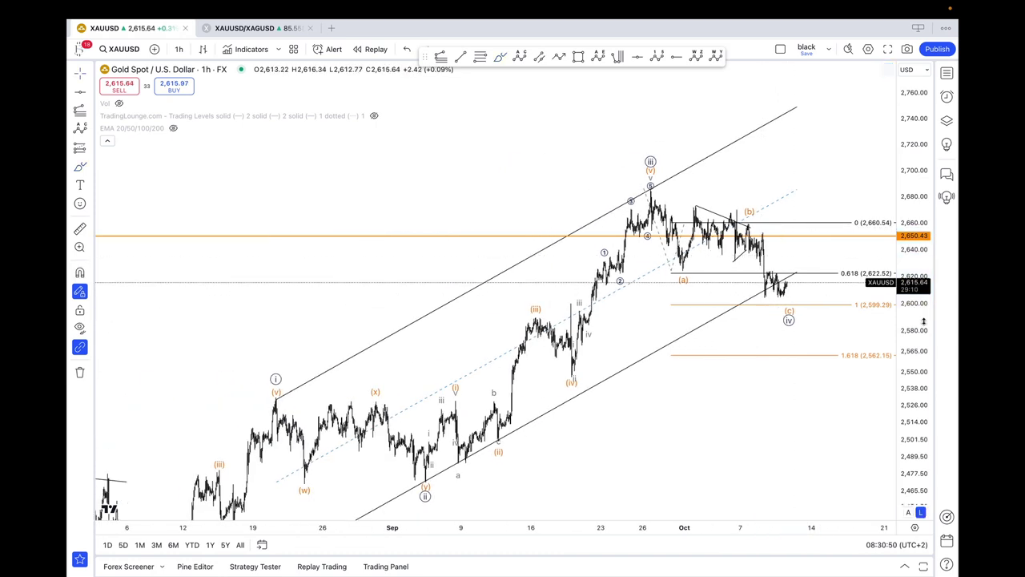
{"action": "left_click_drag", "start_coordinate": [927, 322], "coordinate": [927, 378]}
{"action": "left_click_drag", "start_coordinate": [818, 387], "coordinate": [763, 377]}
{"action": "right_click", "coordinate": [760, 371]}
{"action": "left_click", "coordinate": [729, 334]}
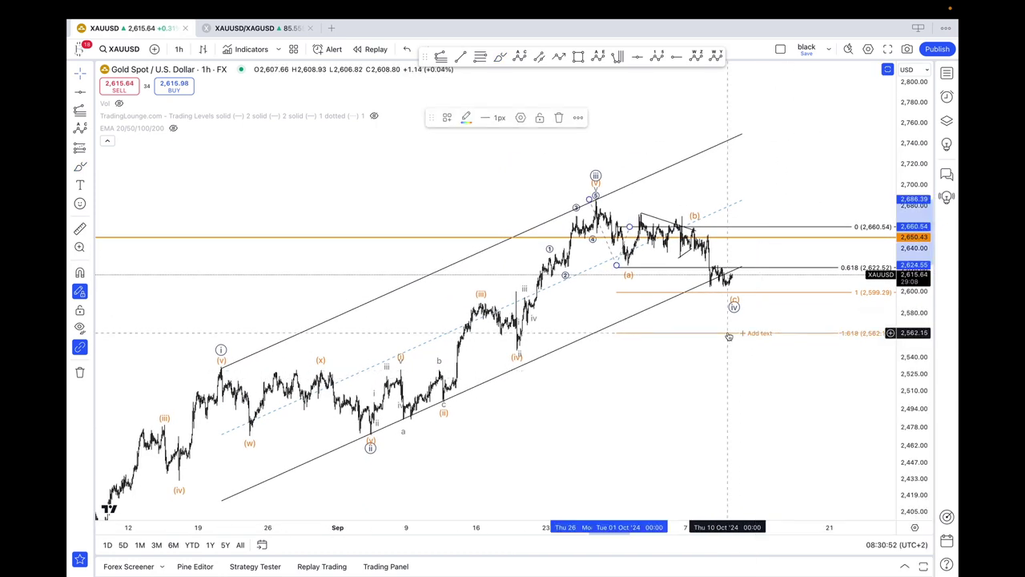
{"action": "scroll", "coordinate": [728, 335], "scroll_direction": "left", "scroll_amount": 3}
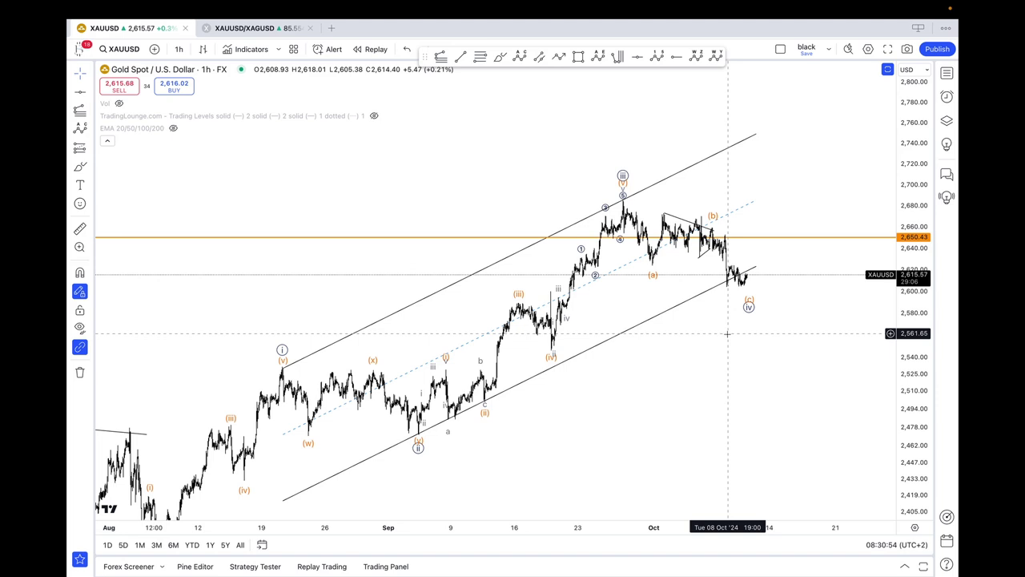
{"action": "scroll", "coordinate": [729, 335], "scroll_direction": "right", "scroll_amount": 3}
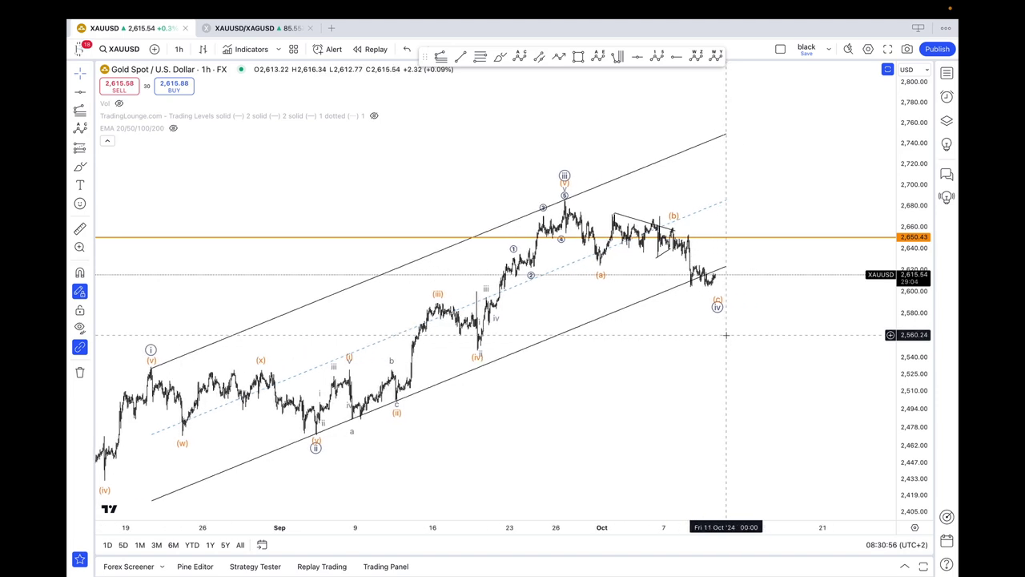
{"action": "left_click", "coordinate": [697, 238]}
{"action": "key", "text": "Delete"}
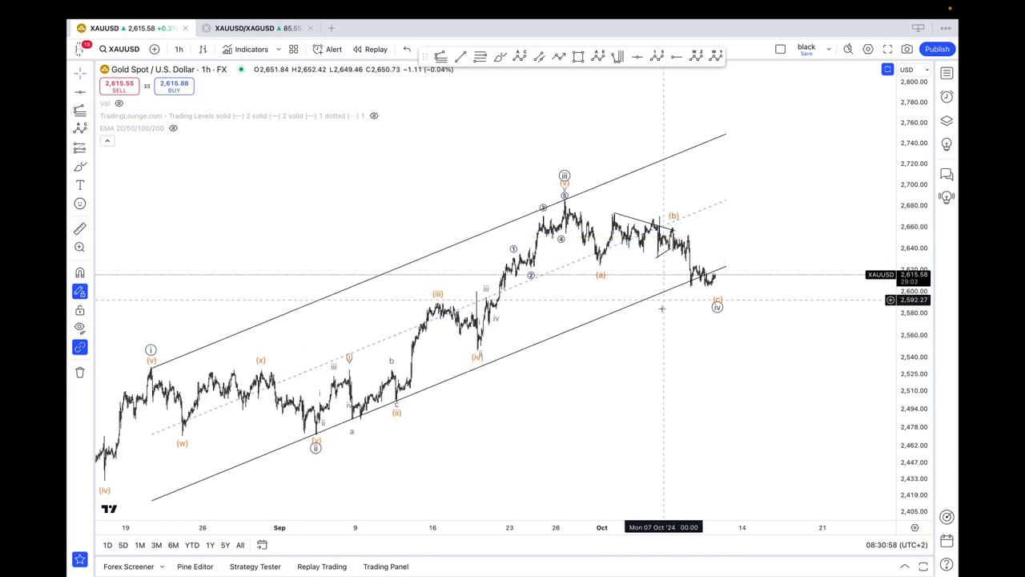
Sketch a short downward brush stroke from the latest price past the wave (c) label and undo it
{"action": "scroll", "coordinate": [689, 319], "scroll_direction": "left", "scroll_amount": 3}
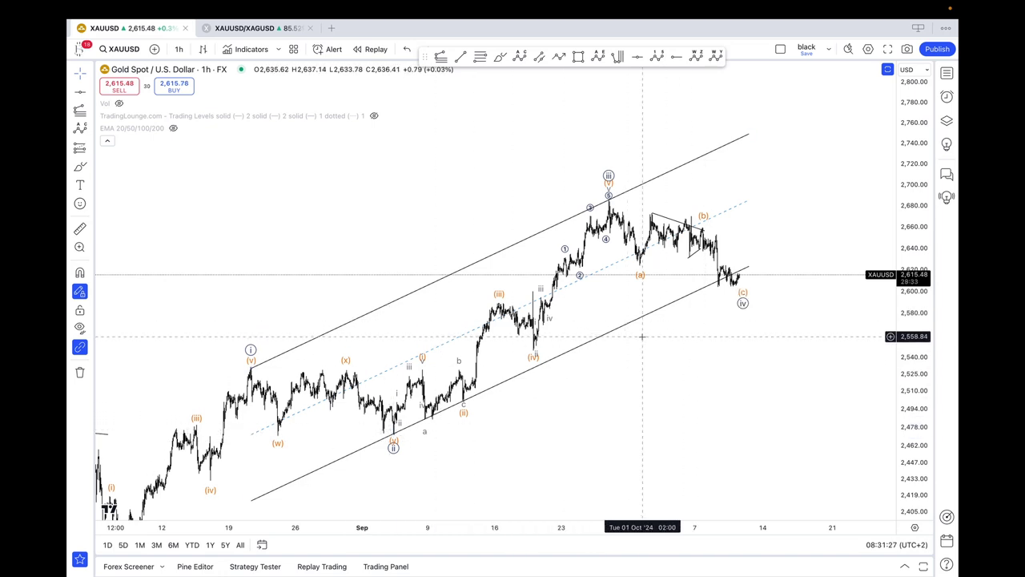
{"action": "left_click", "coordinate": [499, 56]}
{"action": "left_click_drag", "start_coordinate": [744, 275], "coordinate": [756, 295]}
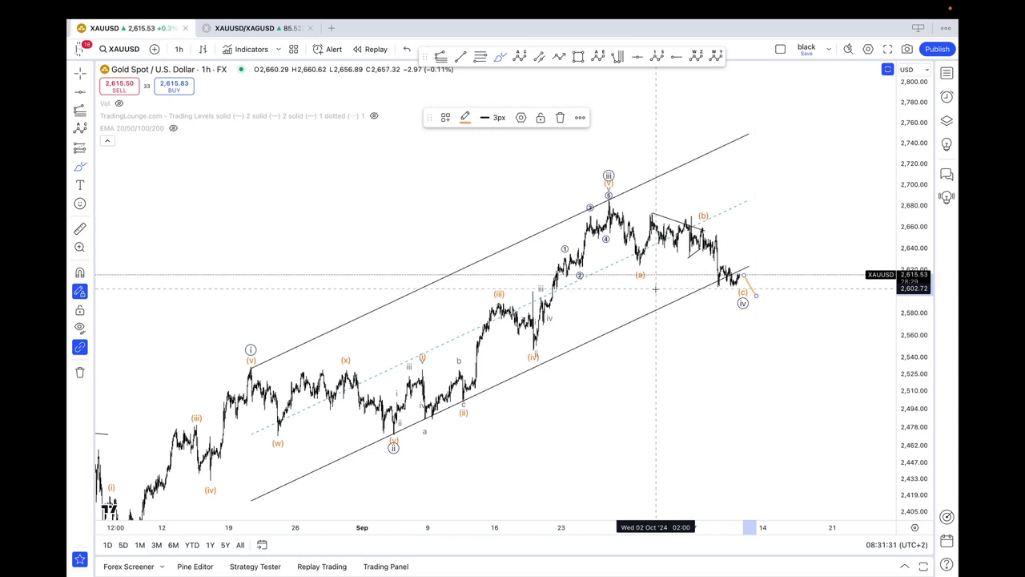
{"action": "key", "text": "ctrl+z"}
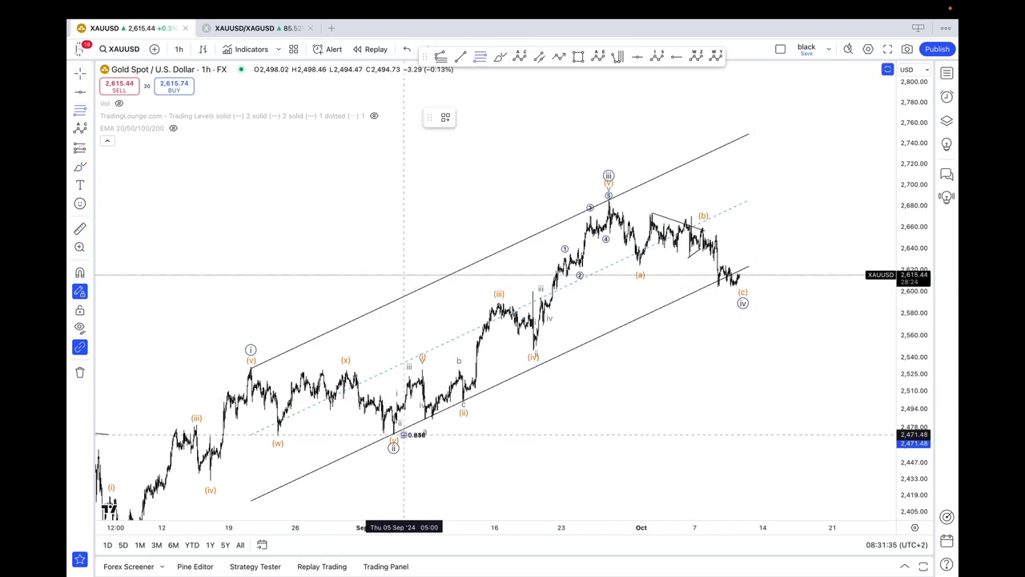
Draw a Fib retracement from the circled ii low at 2,471.48 to the circled iii high at 2,686.84, and delete it
{"action": "left_click", "coordinate": [799, 198]}
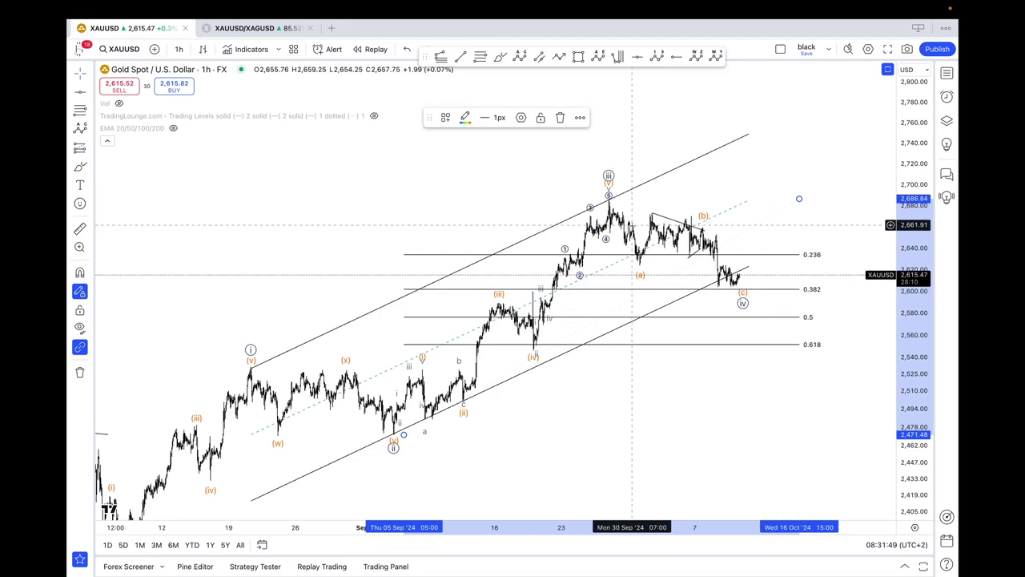
{"action": "right_click", "coordinate": [752, 298]}
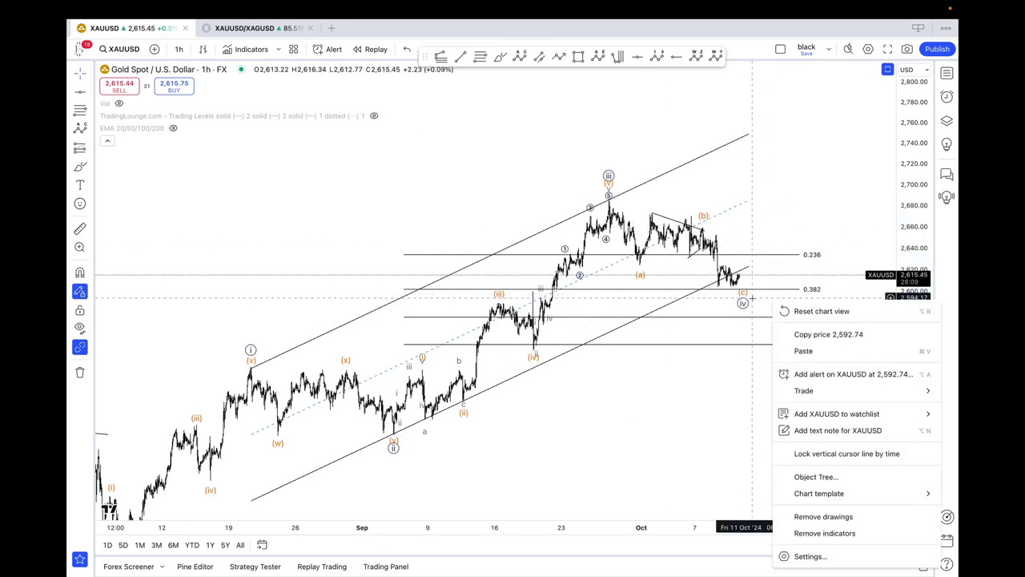
{"action": "left_click", "coordinate": [711, 322]}
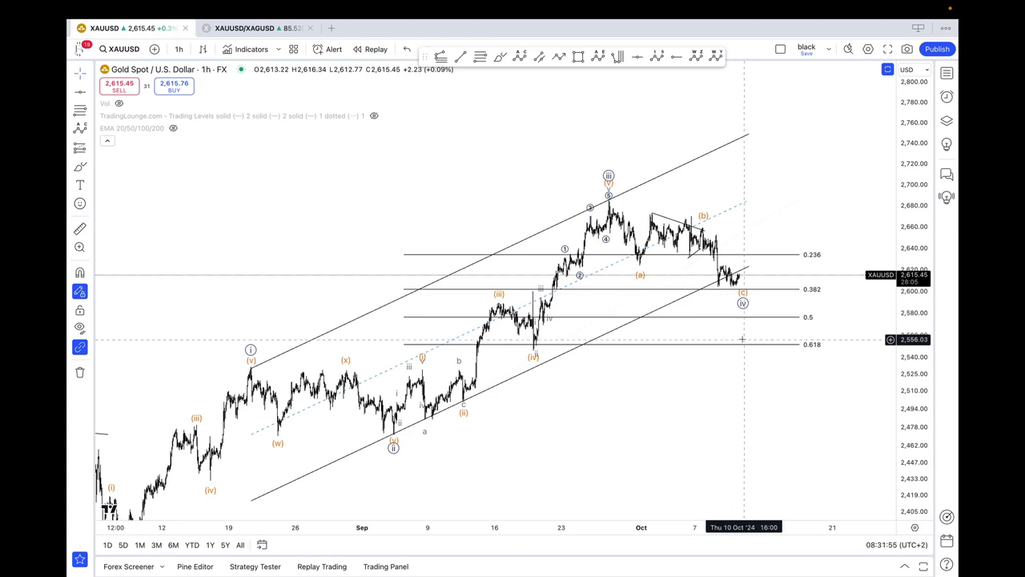
{"action": "left_click", "coordinate": [723, 317]}
{"action": "key", "text": "Delete"}
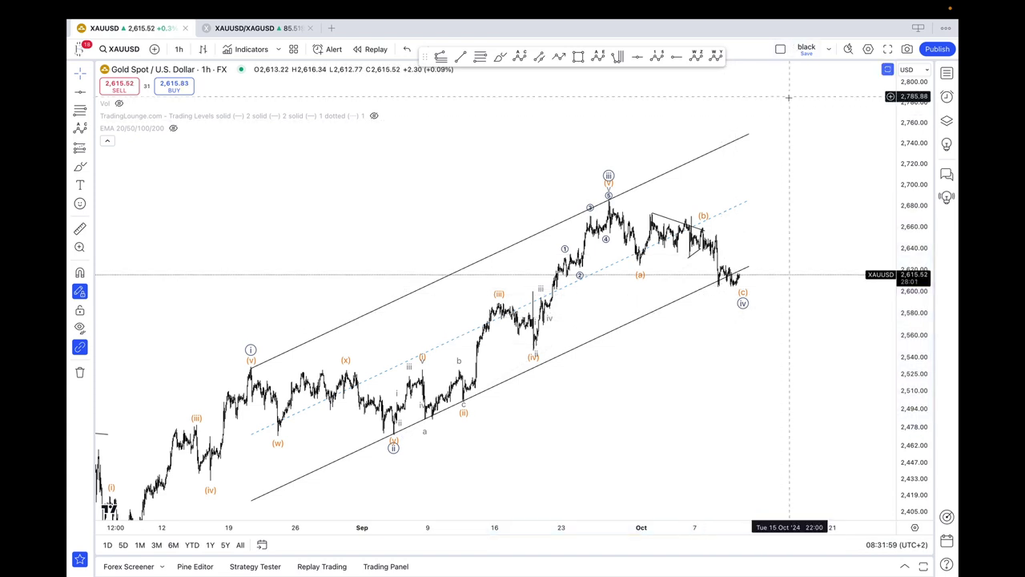
{"action": "scroll", "coordinate": [783, 115], "scroll_direction": "down", "scroll_amount": 5}
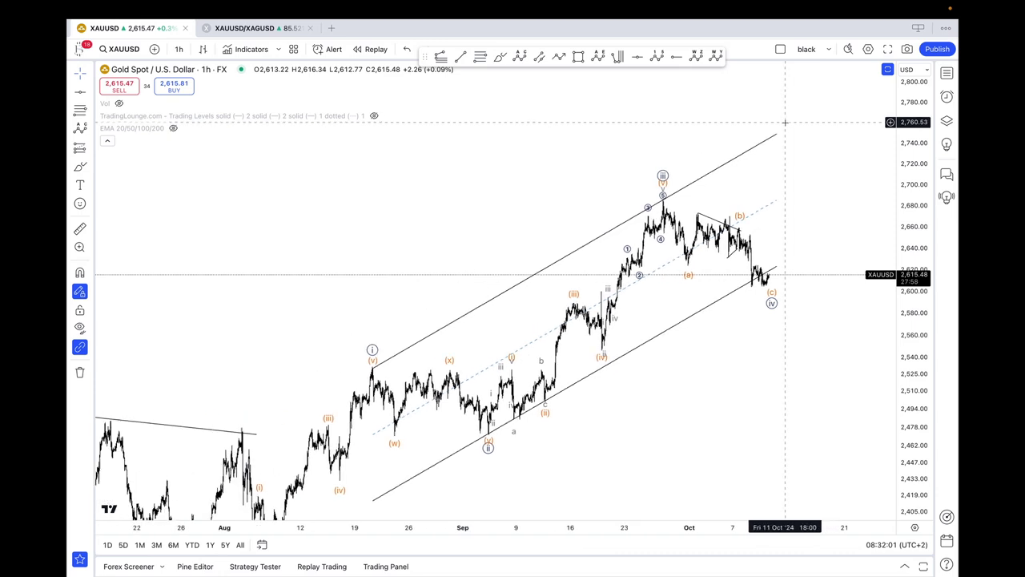